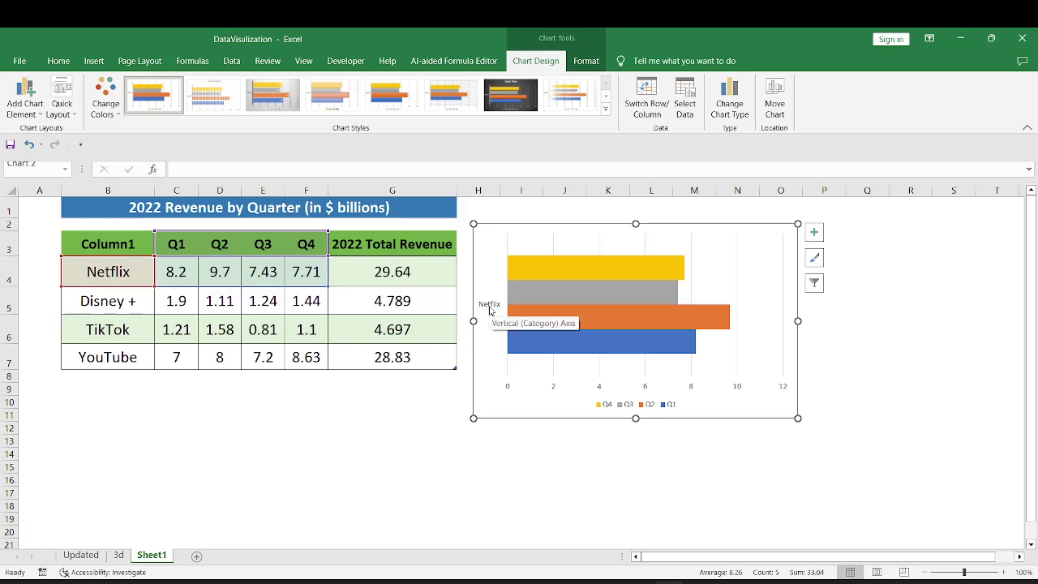
Apply the dark chart style with a black gradient background and white title to the Netflix bar chart
{"action": "mouse_move", "coordinate": [537, 269]}
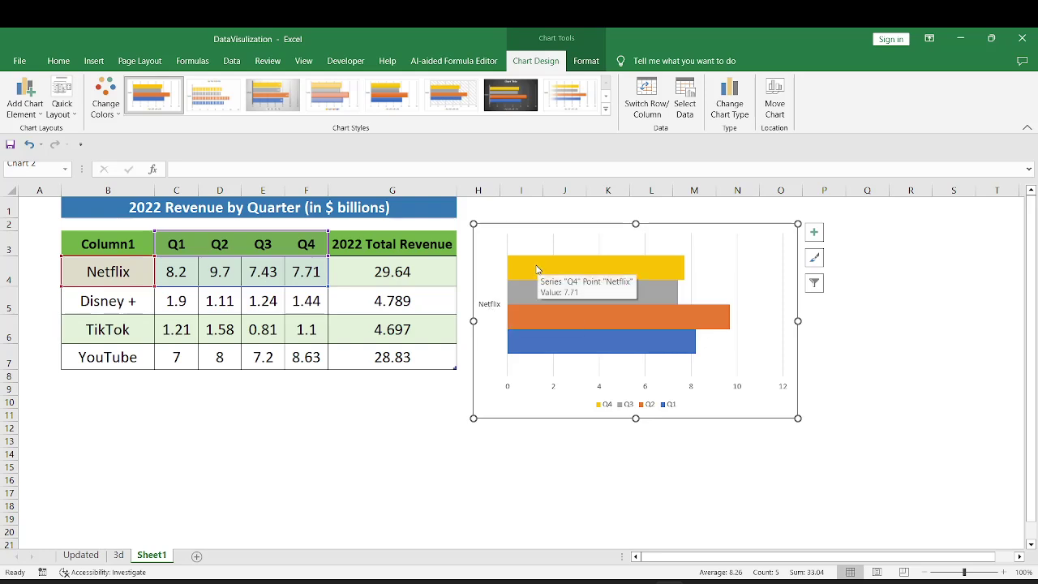
{"action": "mouse_move", "coordinate": [525, 298]}
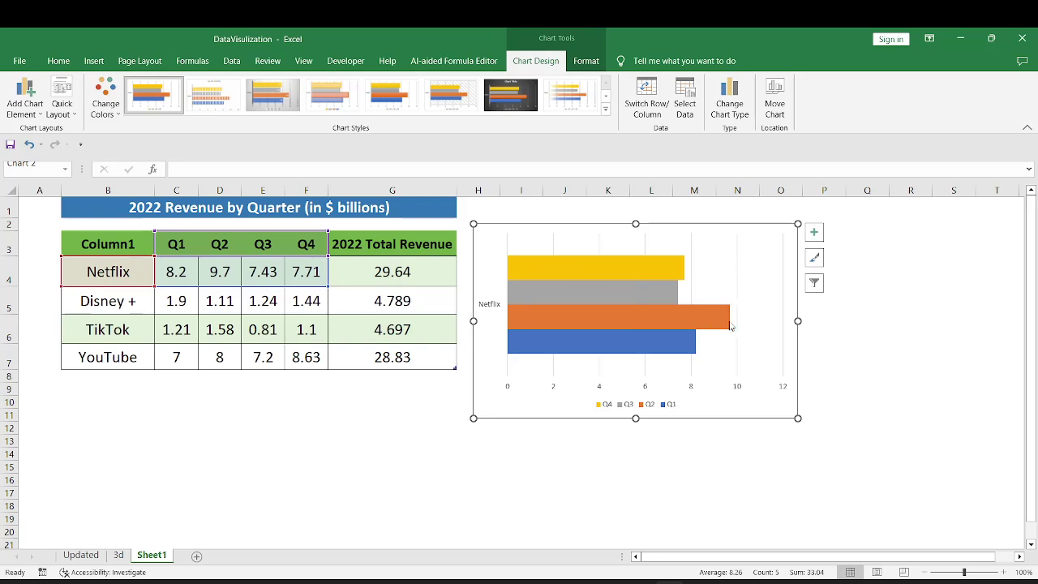
{"action": "mouse_move", "coordinate": [729, 322]}
{"action": "mouse_move", "coordinate": [622, 266]}
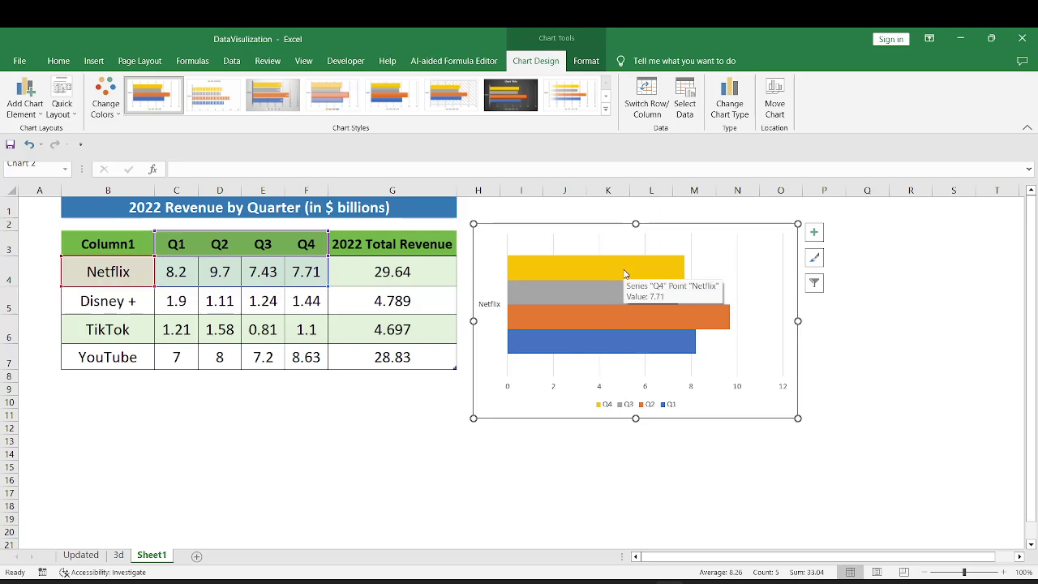
{"action": "left_click", "coordinate": [605, 109]}
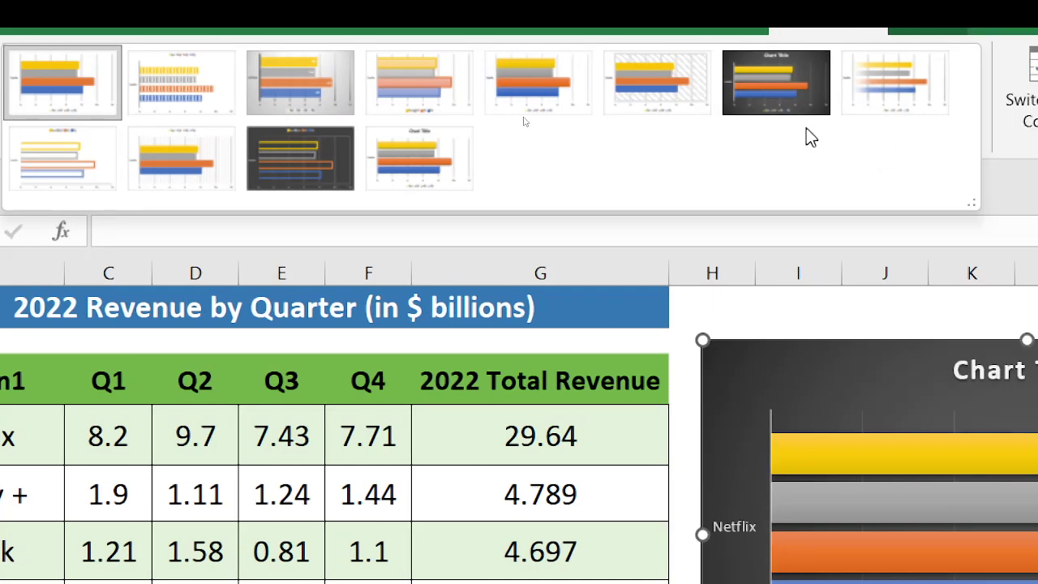
{"action": "left_click", "coordinate": [776, 93]}
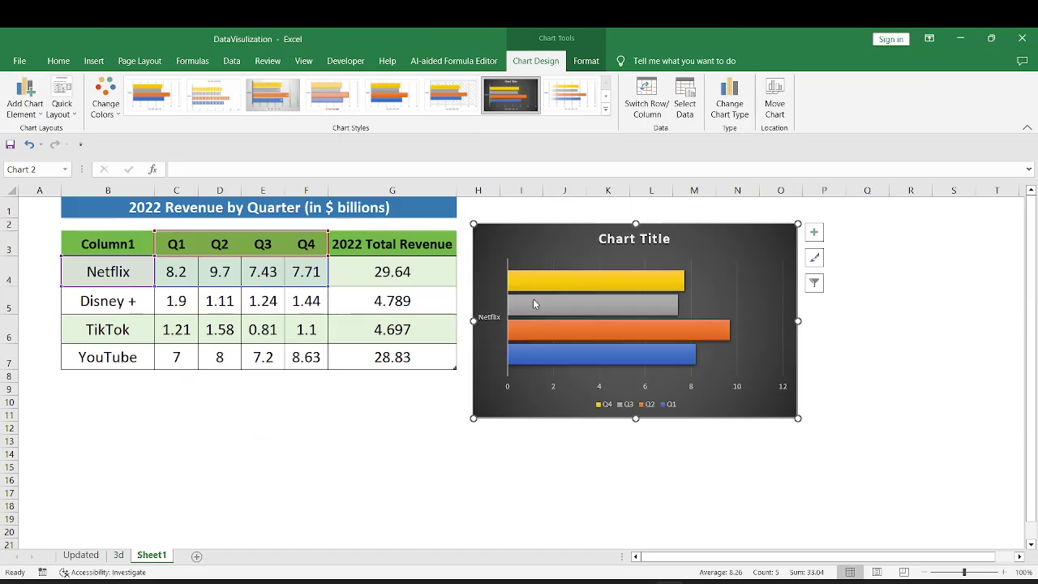
Replace the chart's placeholder title with "Netflix Quarterly Revenue" and add data labels to its bars
{"action": "mouse_move", "coordinate": [519, 303]}
{"action": "mouse_move", "coordinate": [517, 353]}
{"action": "mouse_move", "coordinate": [514, 331]}
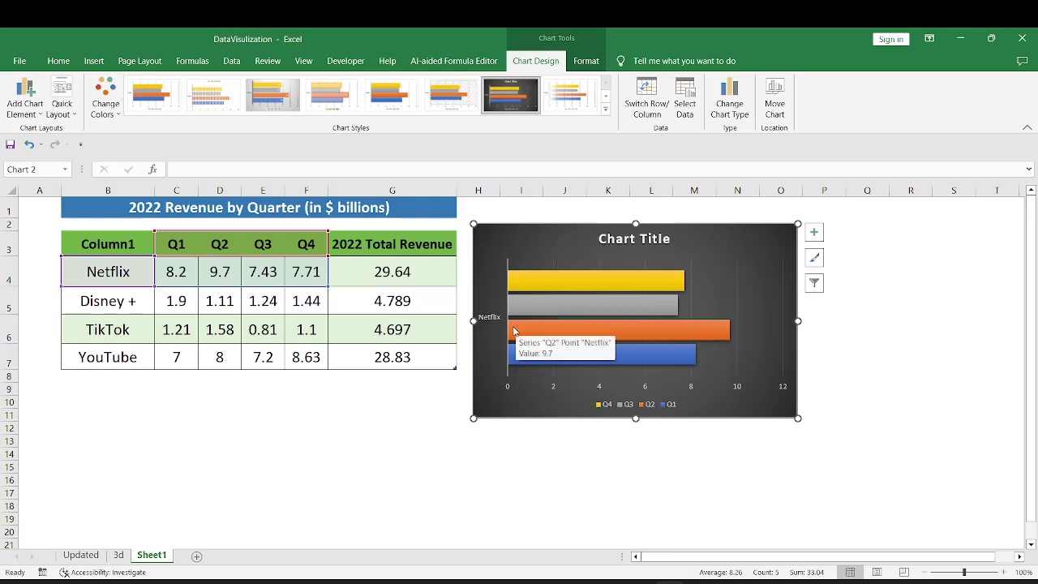
{"action": "mouse_move", "coordinate": [725, 330]}
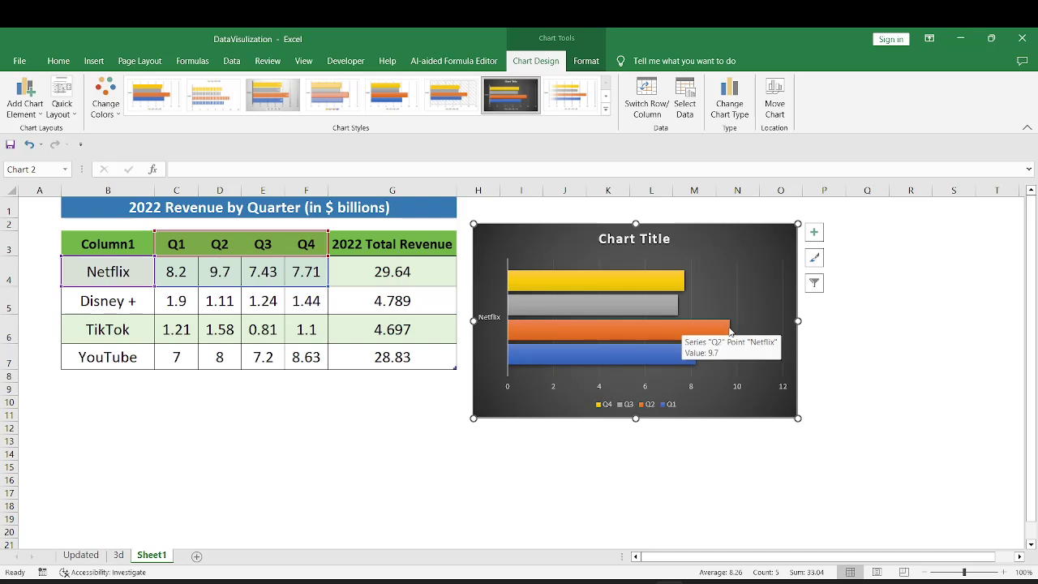
{"action": "left_click", "coordinate": [632, 239]}
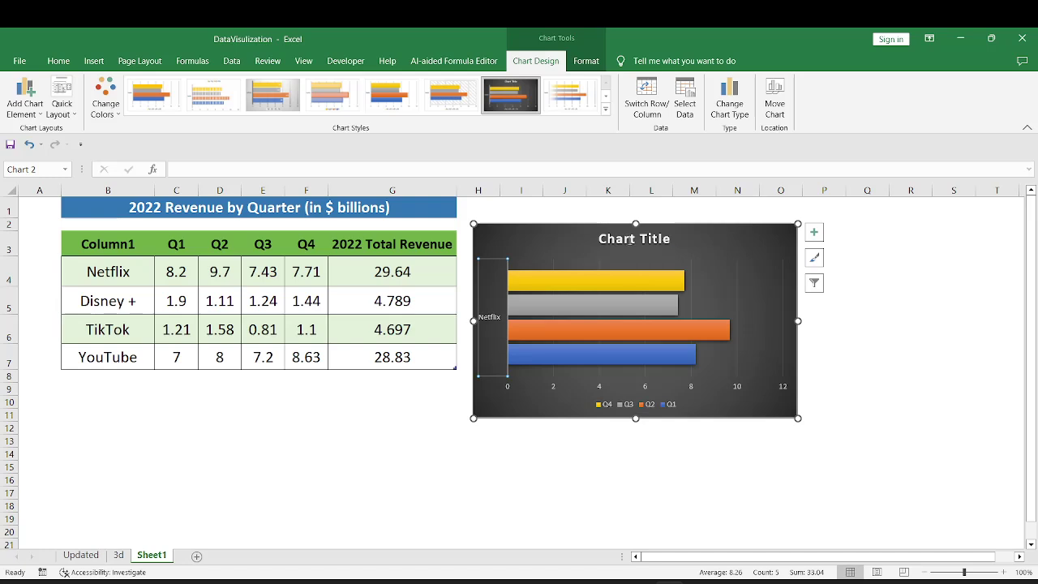
{"action": "double_click", "coordinate": [670, 238]}
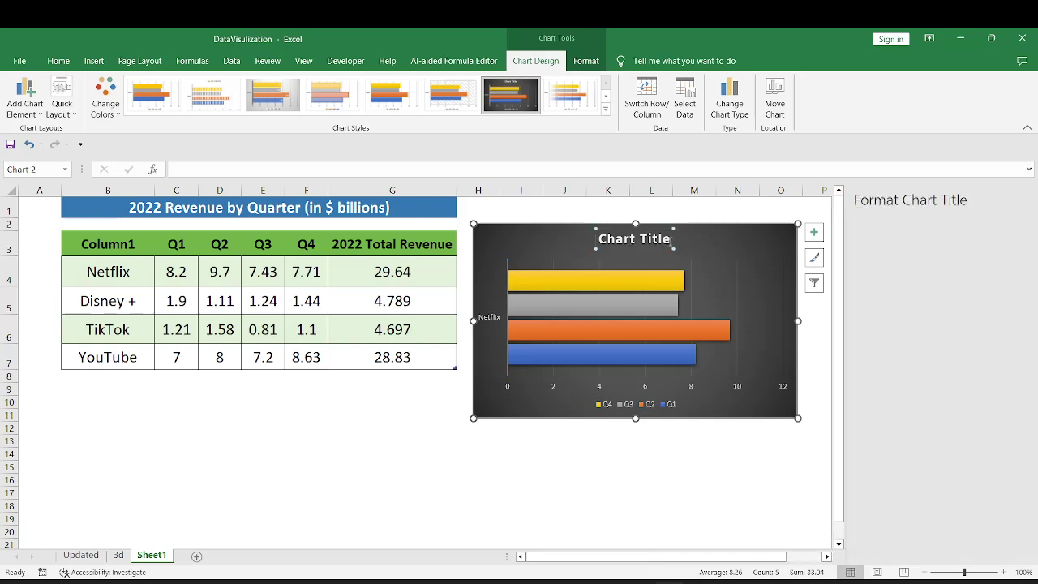
{"action": "left_click_drag", "start_coordinate": [608, 240], "coordinate": [607, 241]}
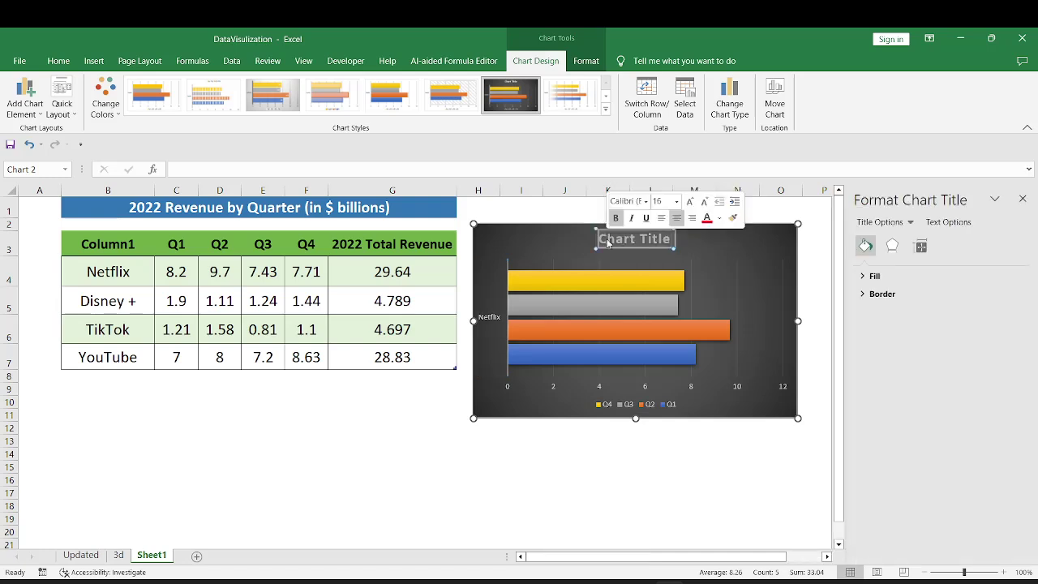
{"action": "type", "text": "Netflix Quarterly Revenue"}
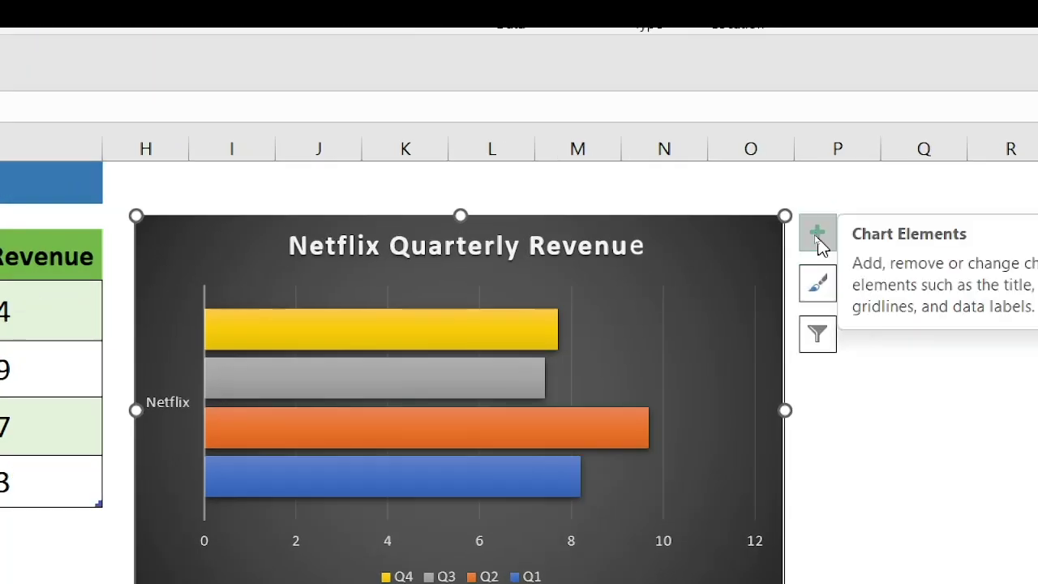
{"action": "left_click", "coordinate": [817, 235]}
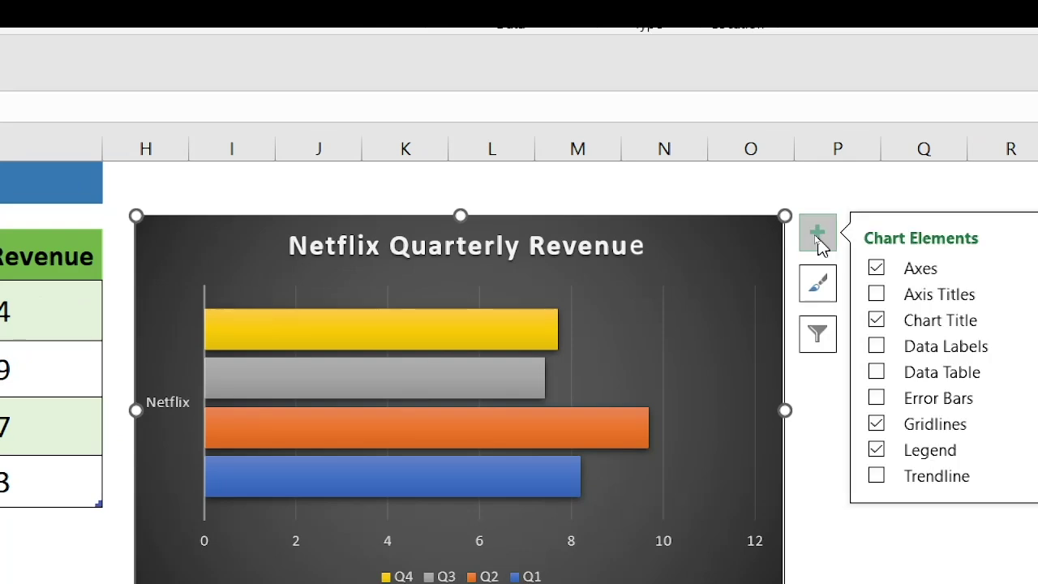
{"action": "left_click", "coordinate": [875, 345]}
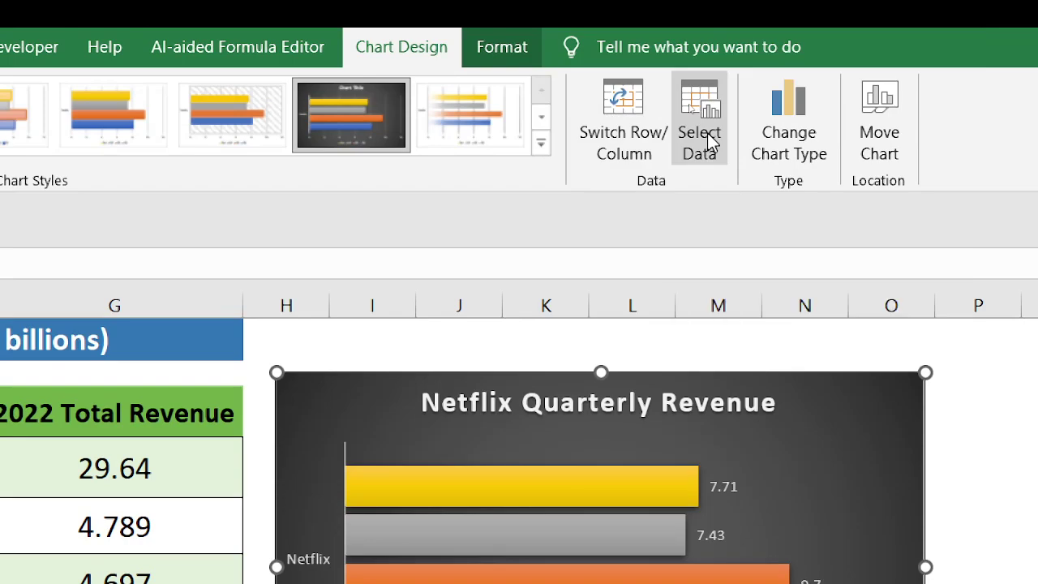
Change the chart's data range to the entire revenue table (Table1[#All]) and exclude the 2022 Total Revenue series
{"action": "left_click", "coordinate": [707, 132]}
{"action": "left_click", "coordinate": [552, 444]}
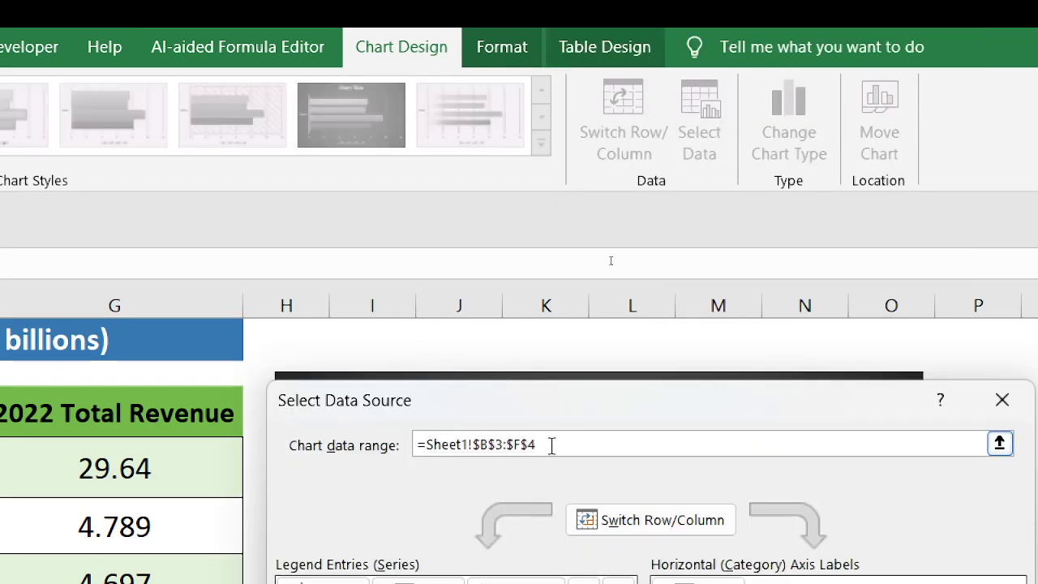
{"action": "left_click_drag", "start_coordinate": [552, 444], "coordinate": [354, 443]}
{"action": "left_click_drag", "start_coordinate": [102, 243], "coordinate": [398, 357]}
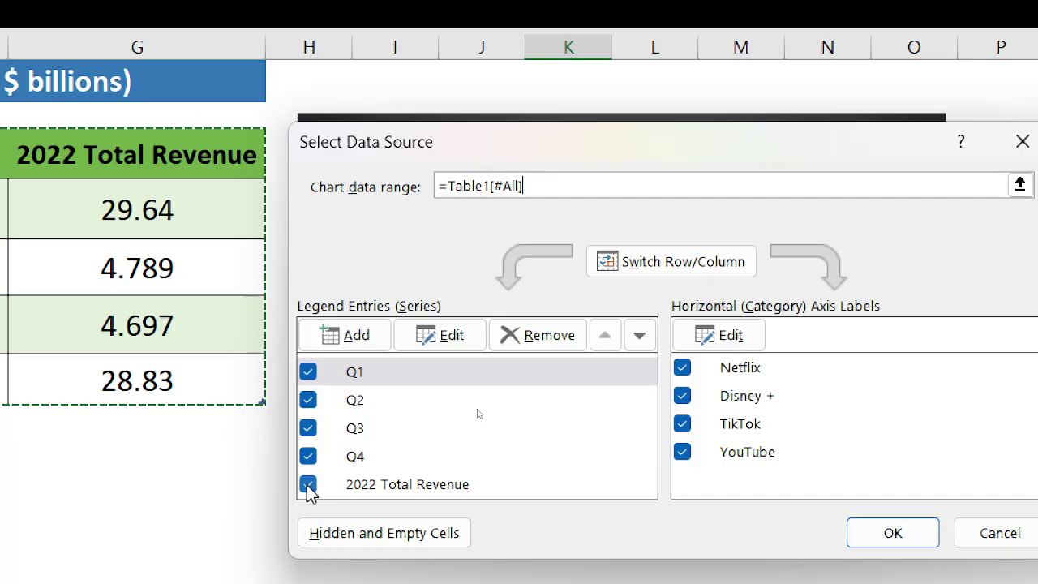
{"action": "left_click", "coordinate": [308, 485]}
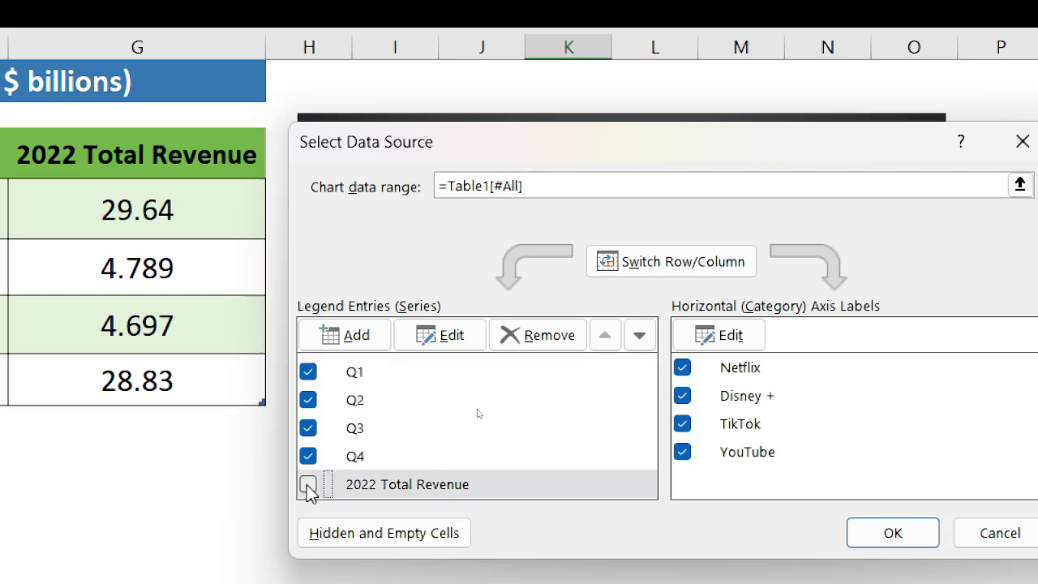
{"action": "left_click", "coordinate": [893, 533]}
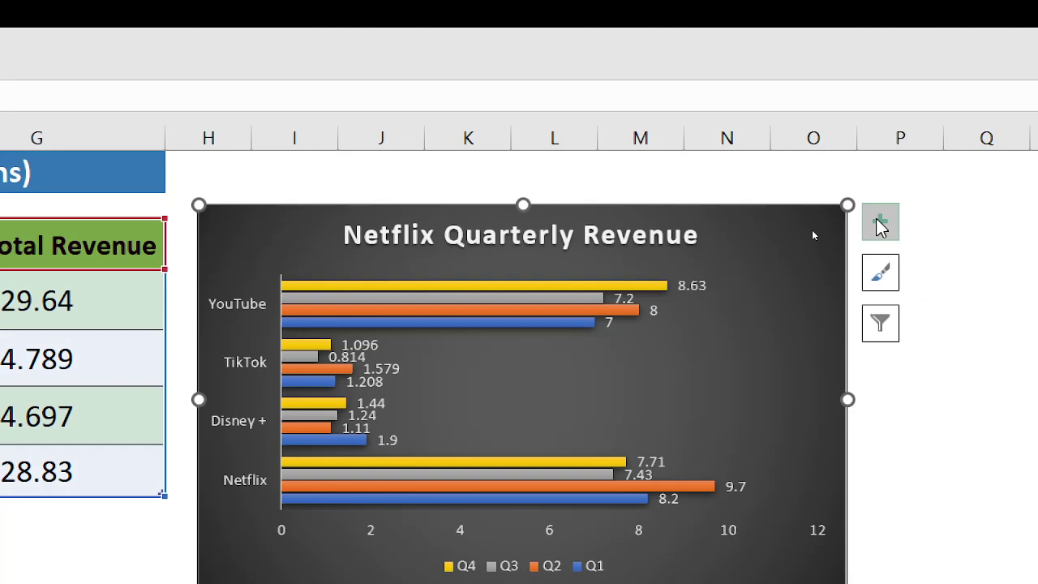
Remove the data labels from the chart's bars
{"action": "left_click", "coordinate": [980, 133]}
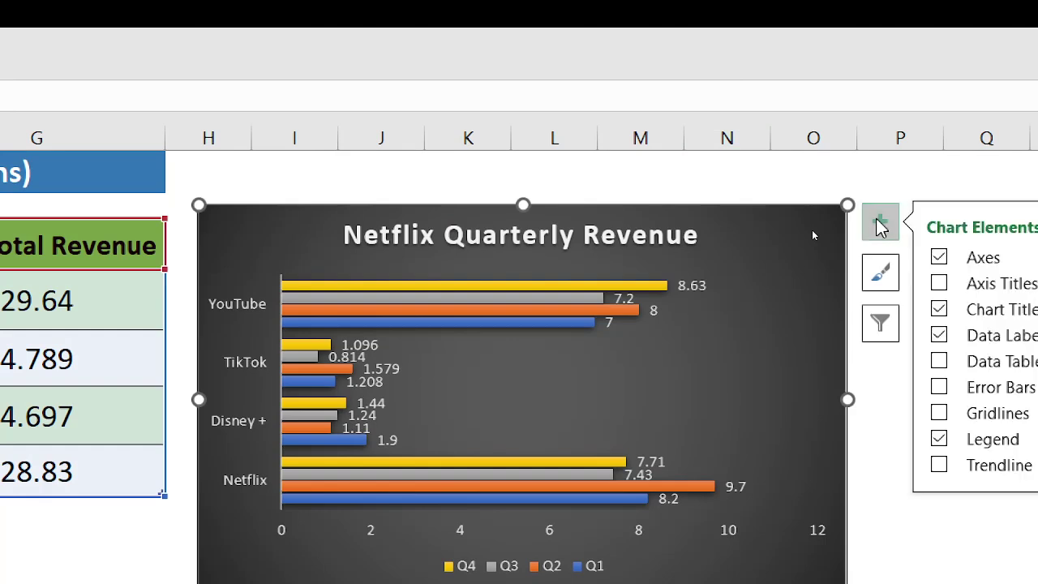
{"action": "left_click", "coordinate": [939, 336]}
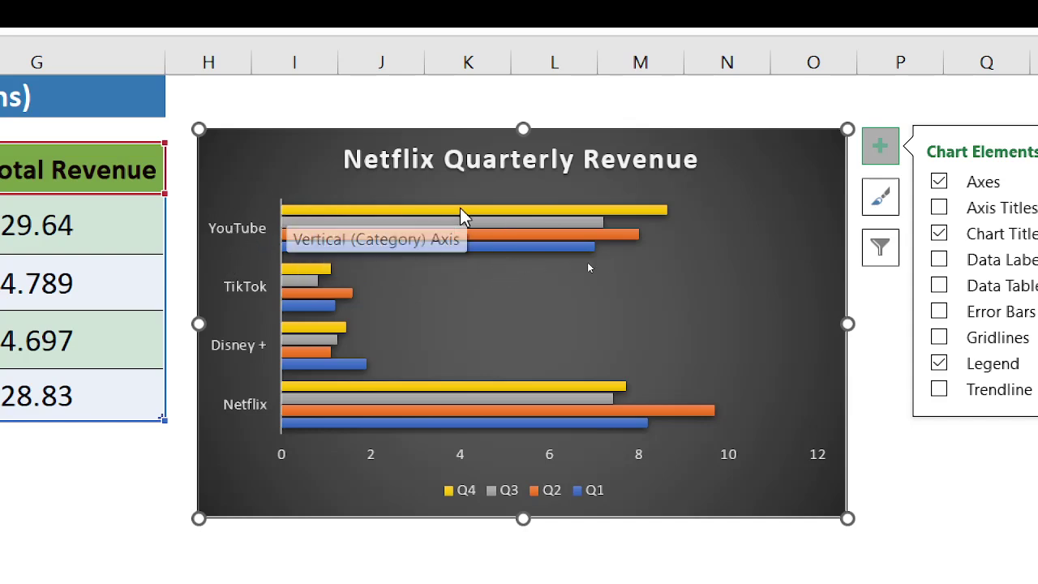
{"action": "mouse_move", "coordinate": [582, 253]}
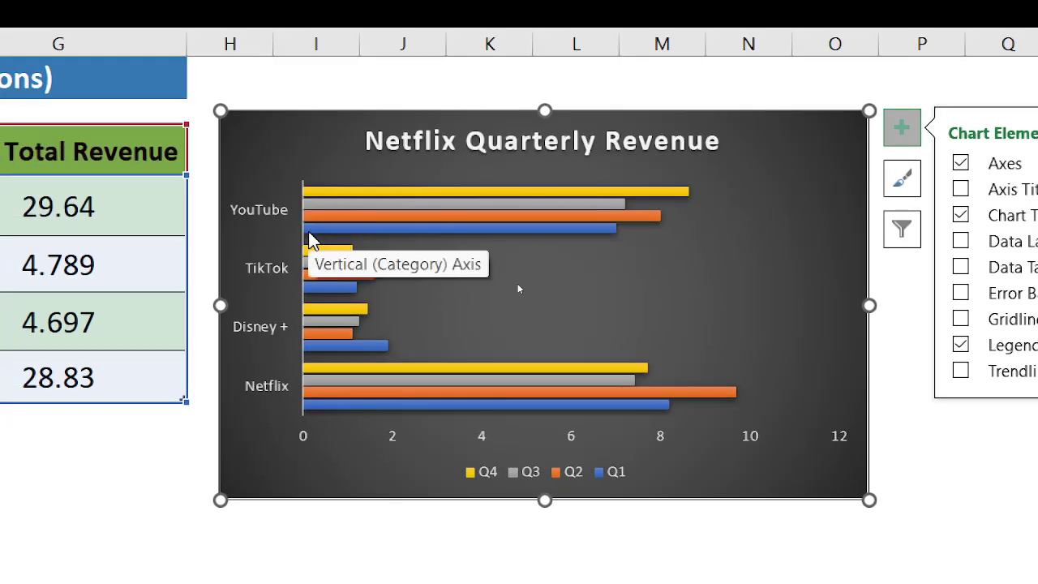
{"action": "mouse_move", "coordinate": [354, 350]}
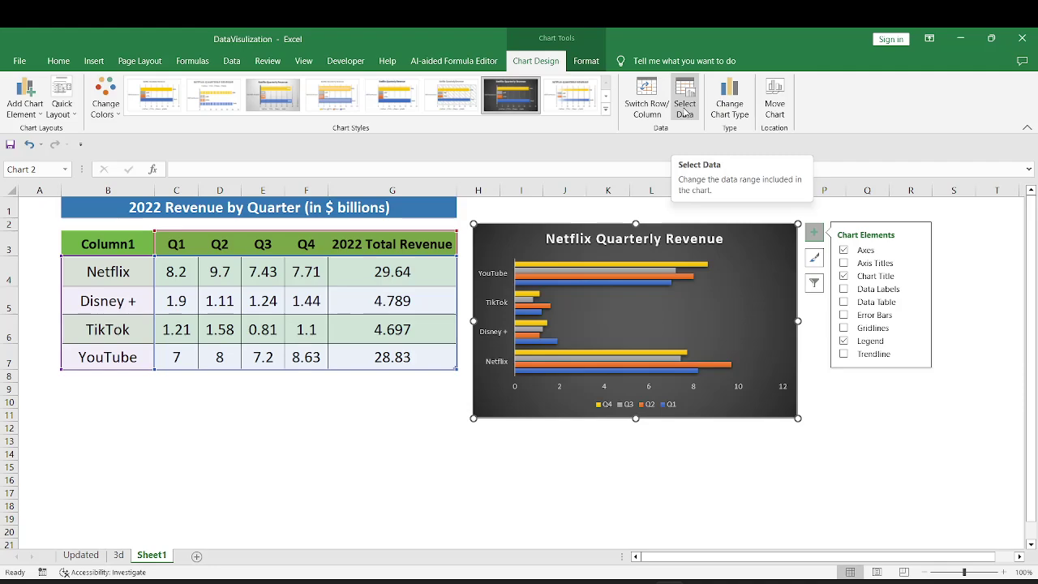
Include the 2022 Total Revenue series in the chart's data source and exclude Q1, Q2, Q3 and Q4
{"action": "left_click", "coordinate": [685, 111]}
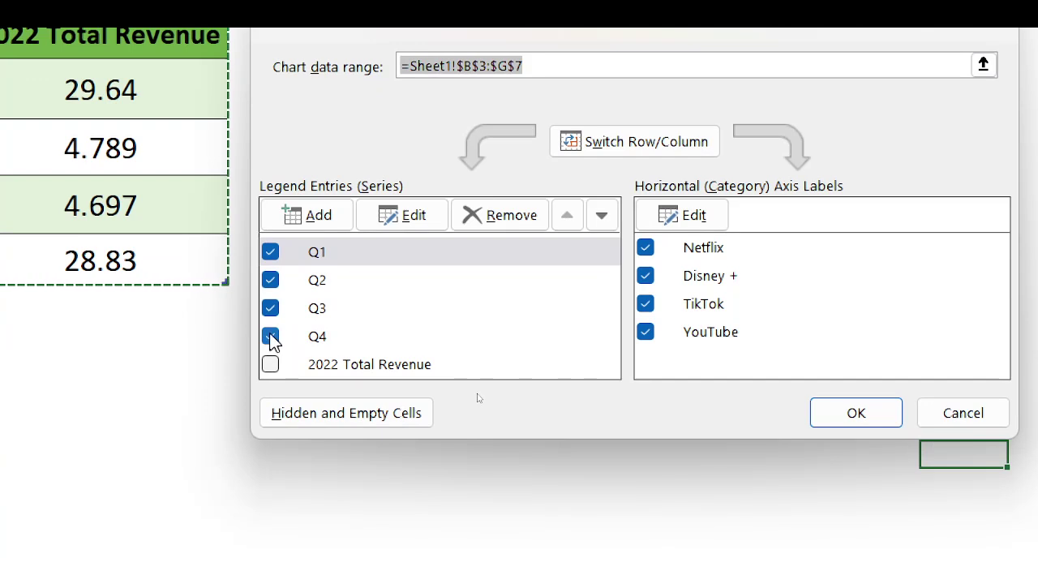
{"action": "left_click", "coordinate": [270, 364]}
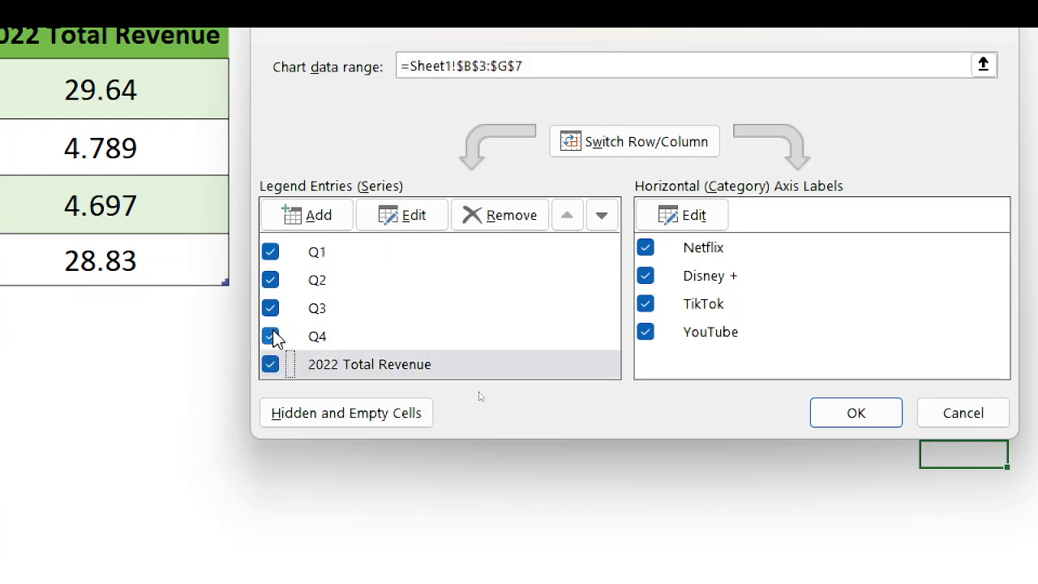
{"action": "left_click", "coordinate": [270, 336]}
{"action": "left_click", "coordinate": [270, 308]}
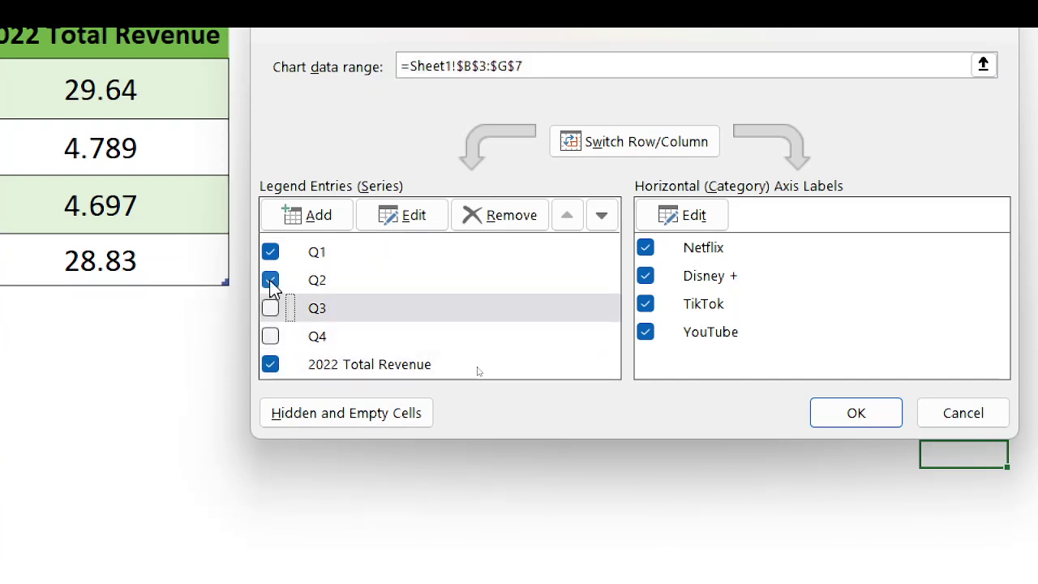
{"action": "left_click", "coordinate": [270, 280]}
{"action": "left_click", "coordinate": [270, 252]}
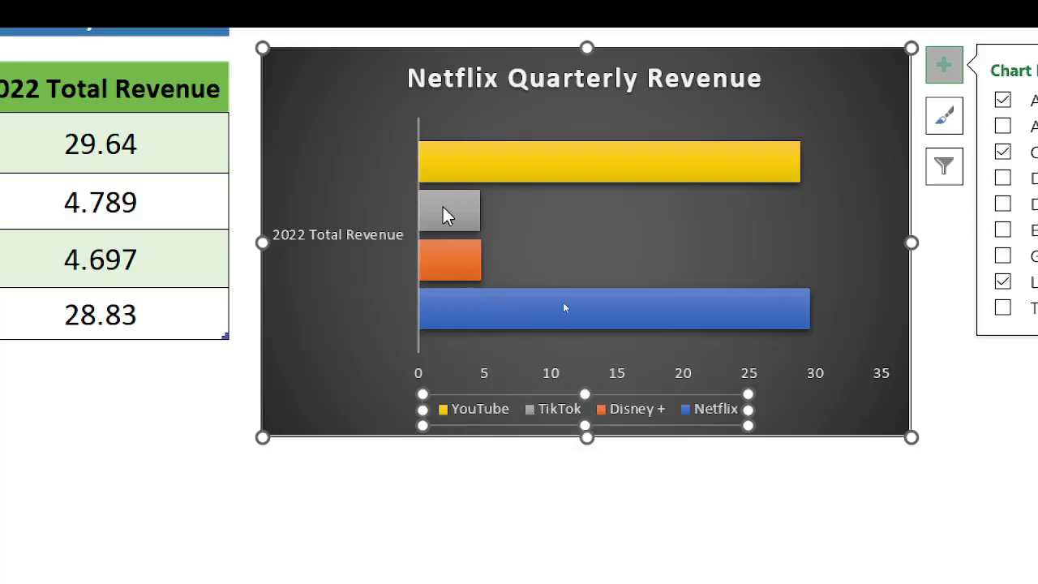
Sort the revenue table by 2022 Total Revenue from smallest to largest
{"action": "mouse_move", "coordinate": [434, 266]}
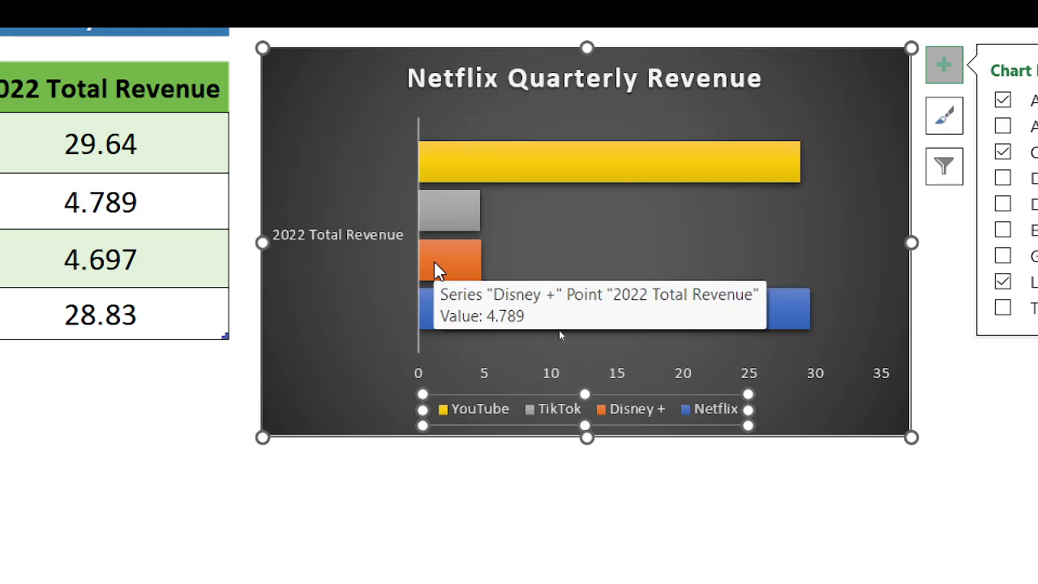
{"action": "mouse_move", "coordinate": [458, 324]}
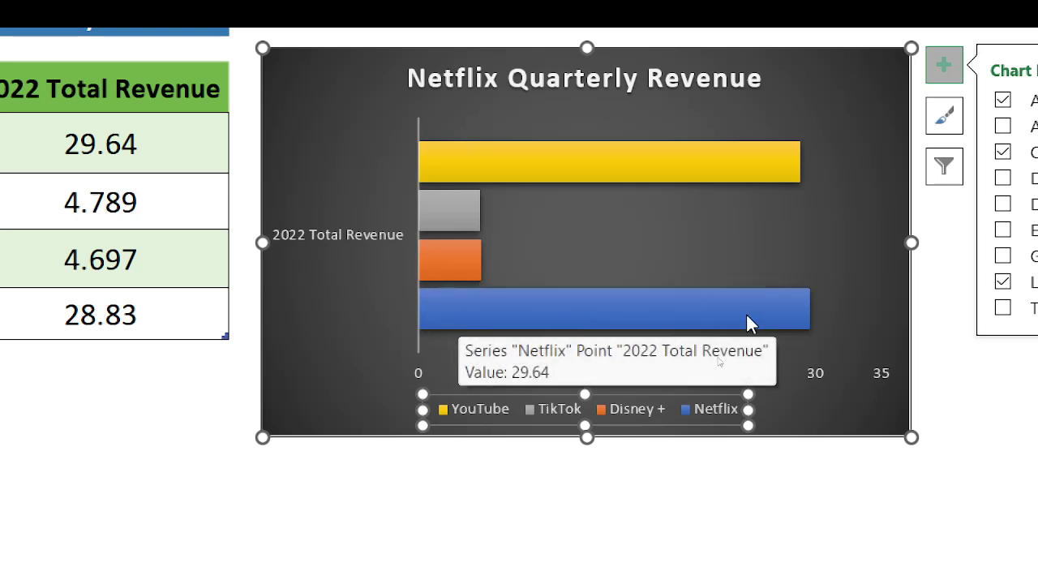
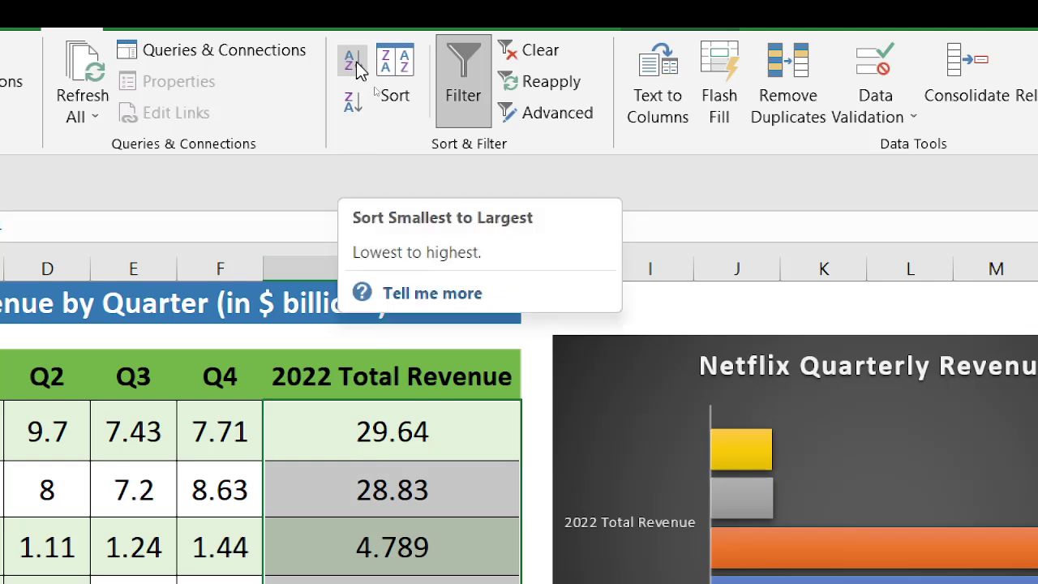
{"action": "left_click", "coordinate": [356, 62]}
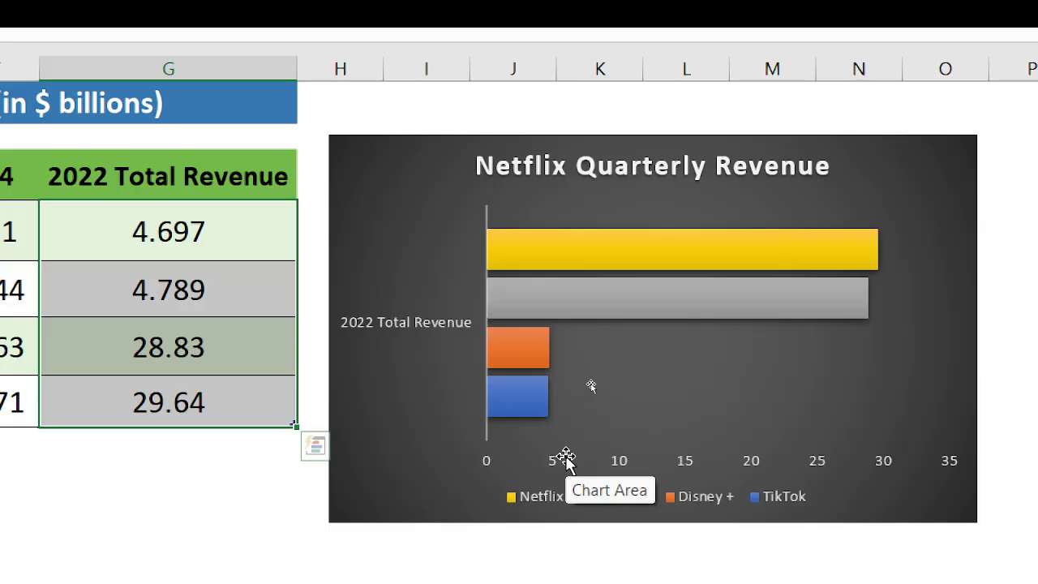
Reselect the whole sorted revenue table as the chart's data range so all four quarters and 2022 Total Revenue are plotted
{"action": "mouse_move", "coordinate": [496, 241]}
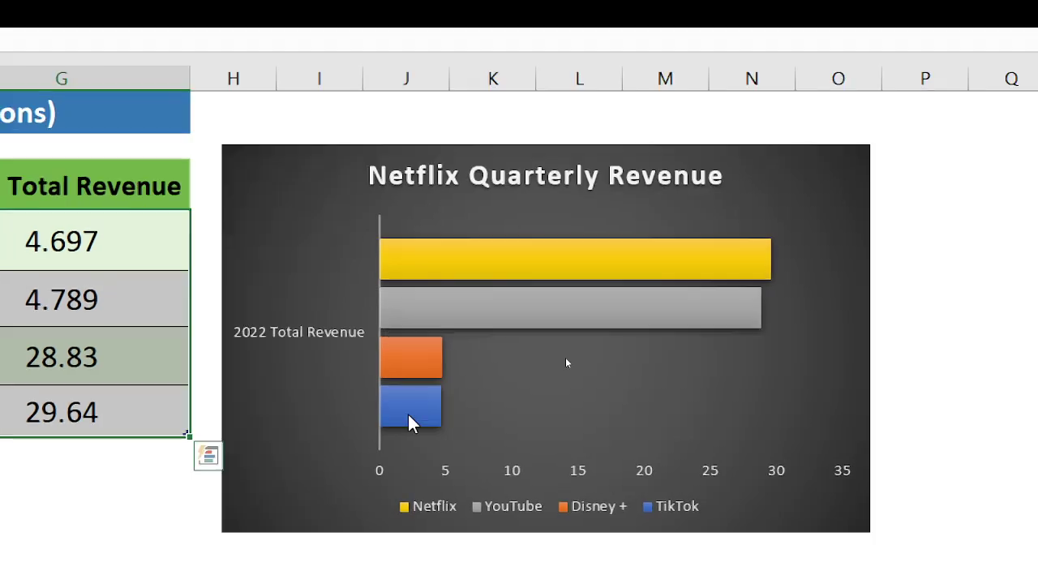
{"action": "mouse_move", "coordinate": [502, 436]}
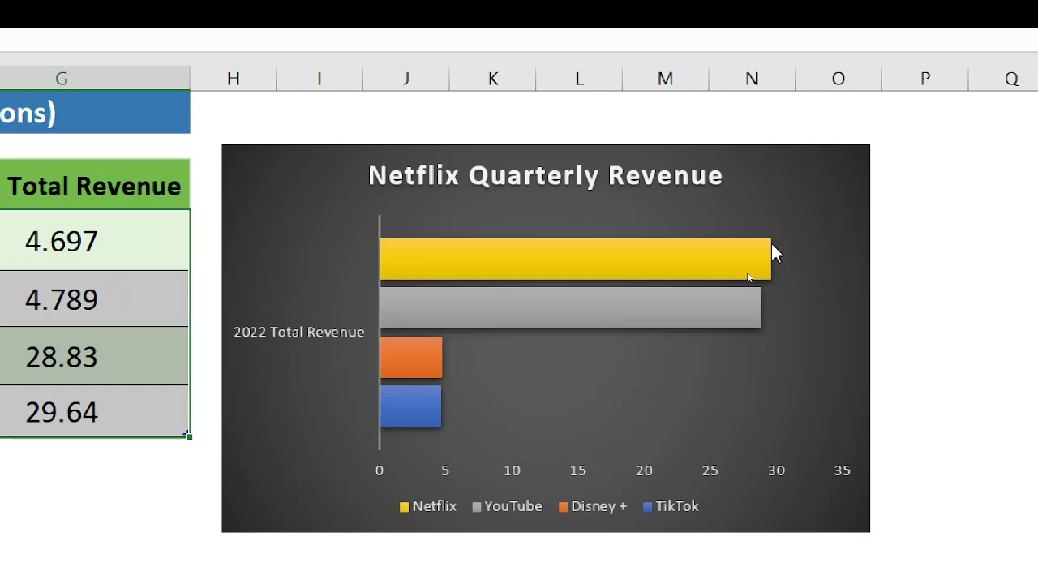
{"action": "mouse_move", "coordinate": [423, 419]}
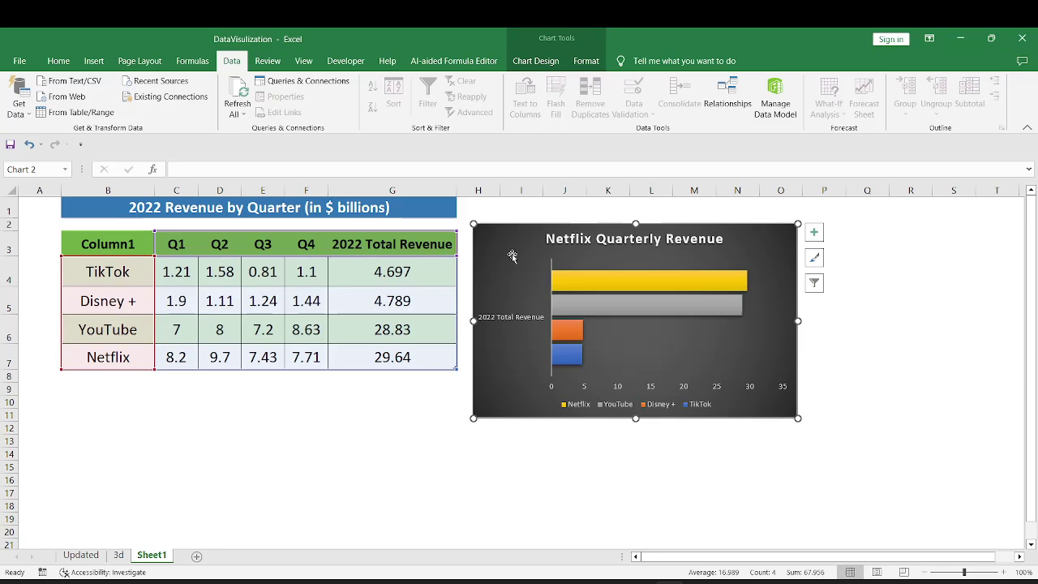
{"action": "left_click", "coordinate": [533, 64]}
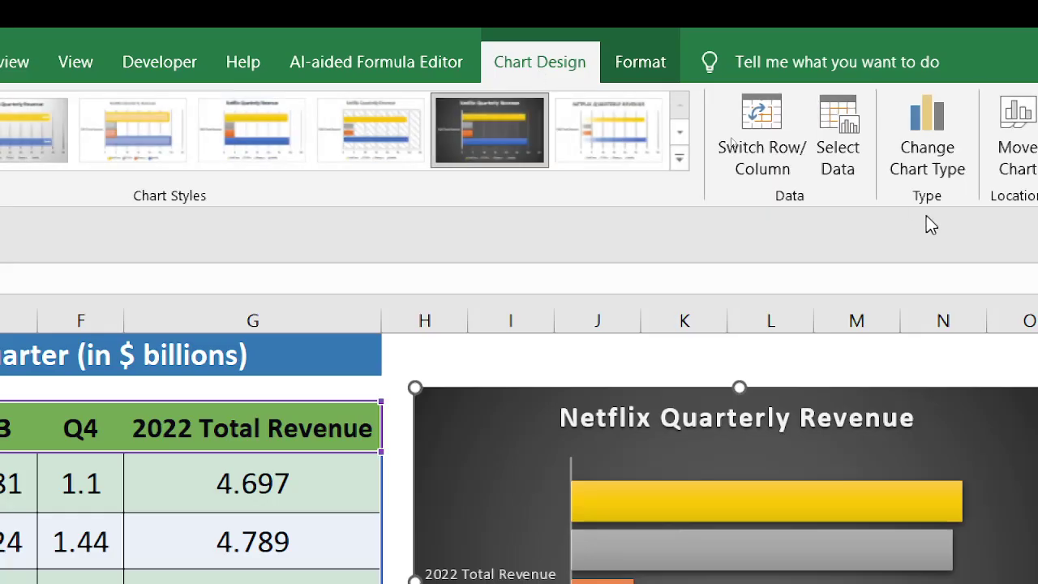
{"action": "left_click", "coordinate": [838, 139]}
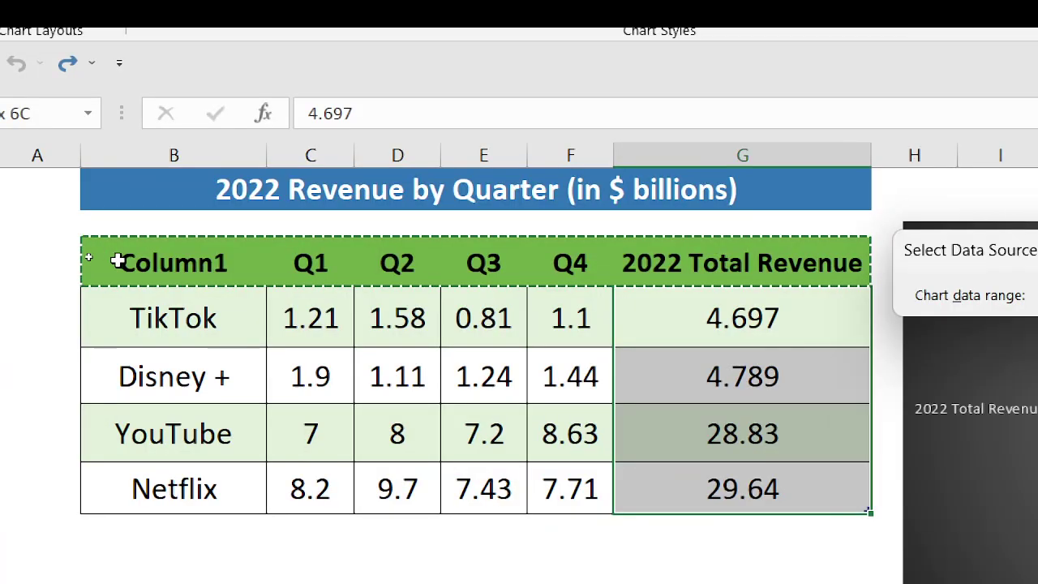
{"action": "left_click_drag", "start_coordinate": [121, 259], "coordinate": [548, 498]}
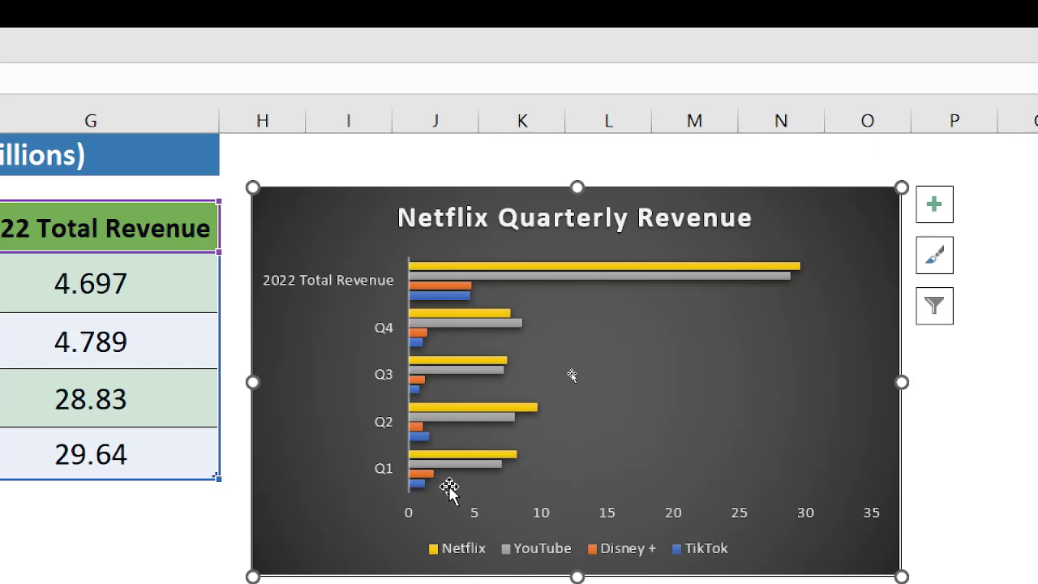
Switch the rows and columns in the chart's data source so the streaming companies become the category axis labels
{"action": "left_click", "coordinate": [861, 486]}
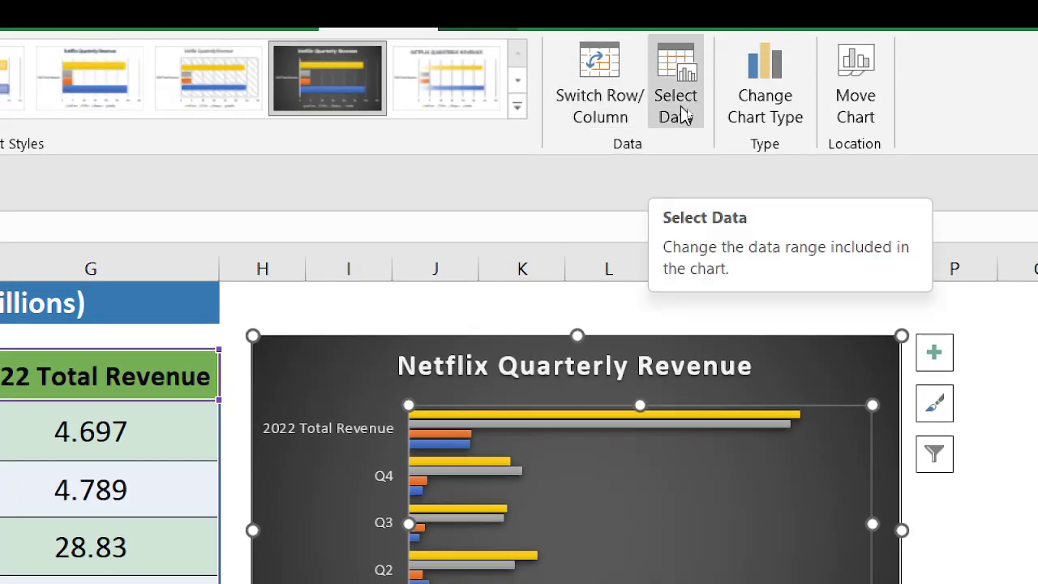
{"action": "left_click", "coordinate": [684, 116]}
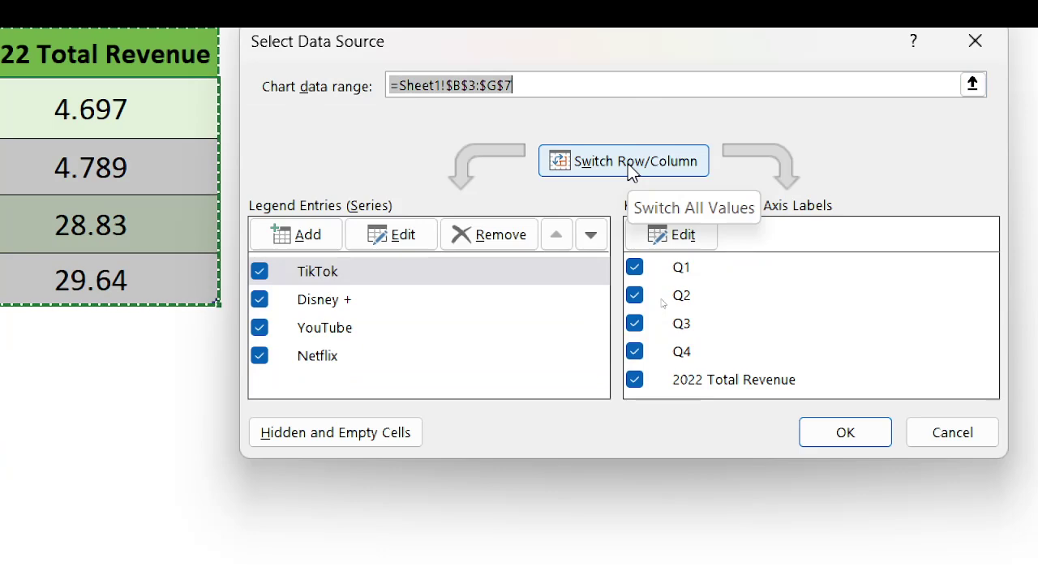
{"action": "left_click", "coordinate": [632, 166]}
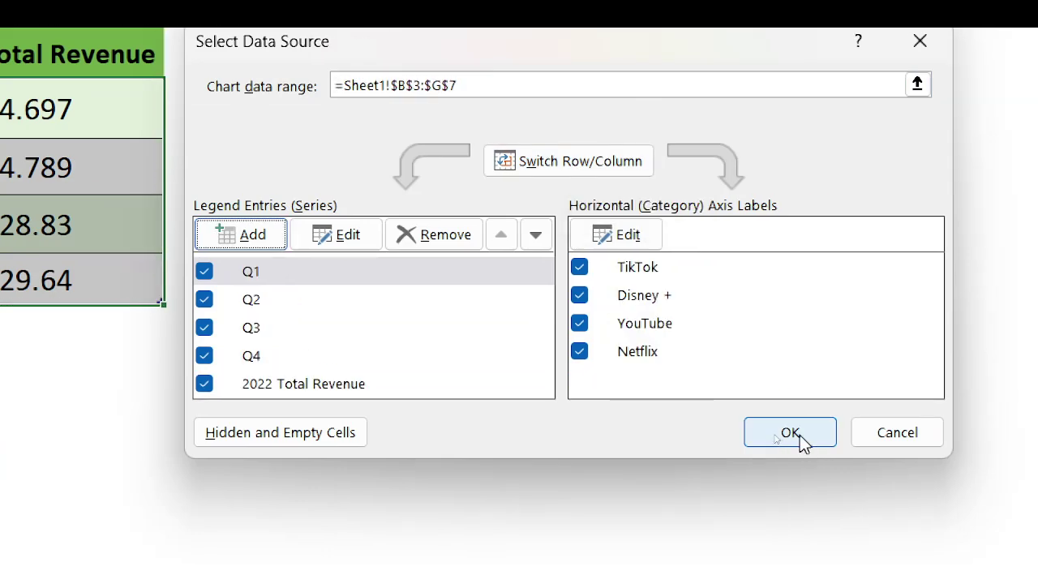
{"action": "left_click", "coordinate": [791, 432]}
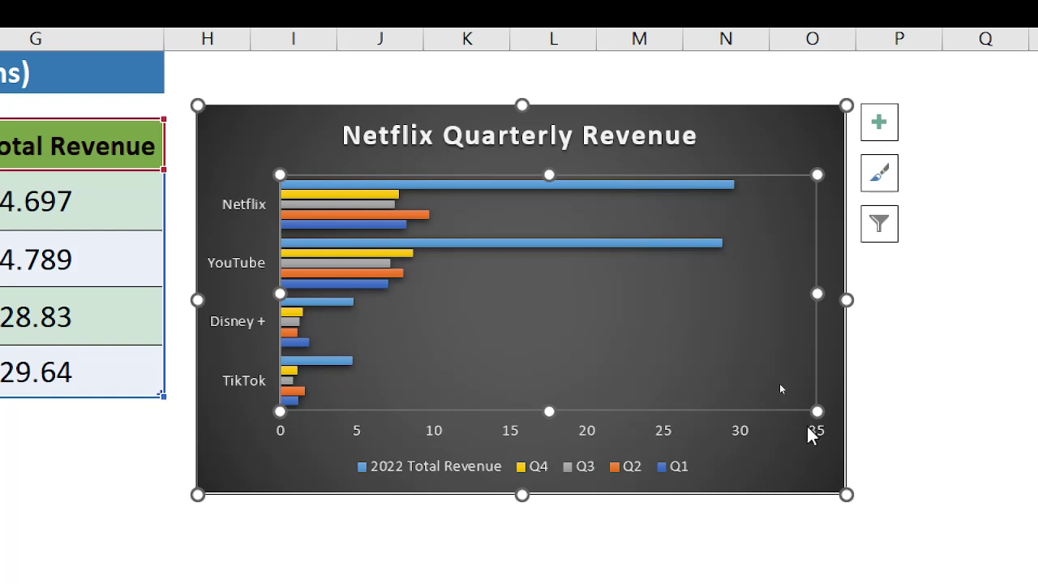
Change the chart title to "2022 Revenue" by removing Netflix and replacing Quarterly with 2022
{"action": "mouse_move", "coordinate": [379, 192]}
{"action": "double_click", "coordinate": [445, 135]}
{"action": "left_click", "coordinate": [444, 136]}
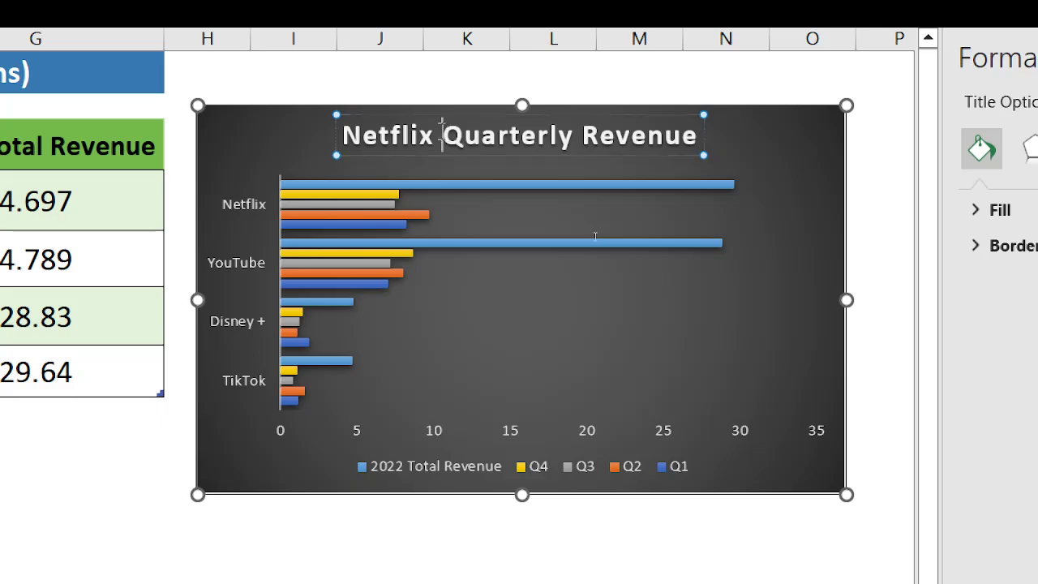
{"action": "key", "text": "BackSpace"}
{"action": "key", "text": "BackSpace"}
{"action": "key", "text": "BackSpace"}
{"action": "key", "text": "BackSpace"}
{"action": "key", "text": "BackSpace"}
{"action": "key", "text": "BackSpace"}
{"action": "key", "text": "BackSpace"}
{"action": "key", "text": "BackSpace"}
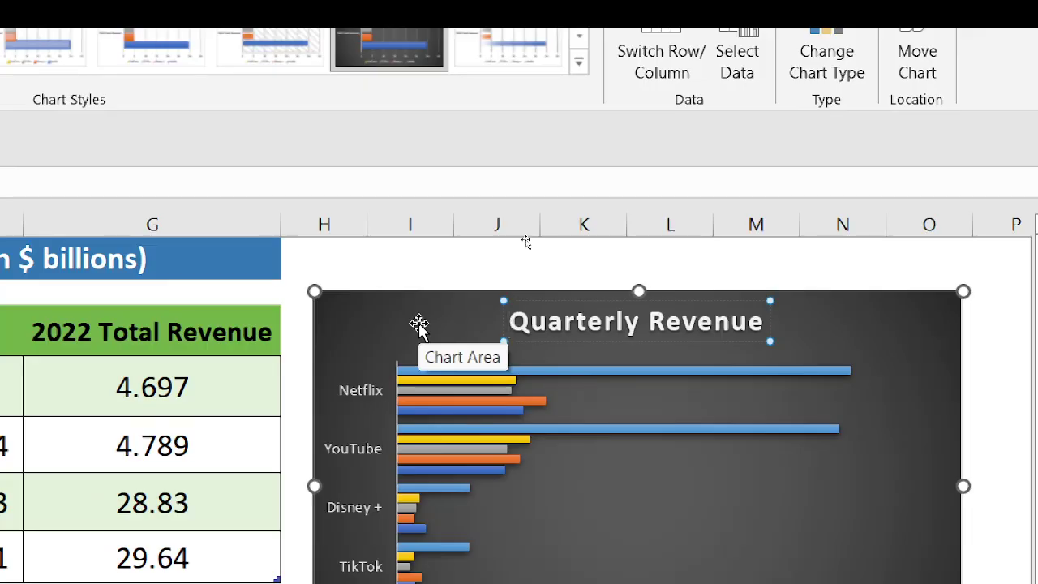
{"action": "double_click", "coordinate": [519, 322]}
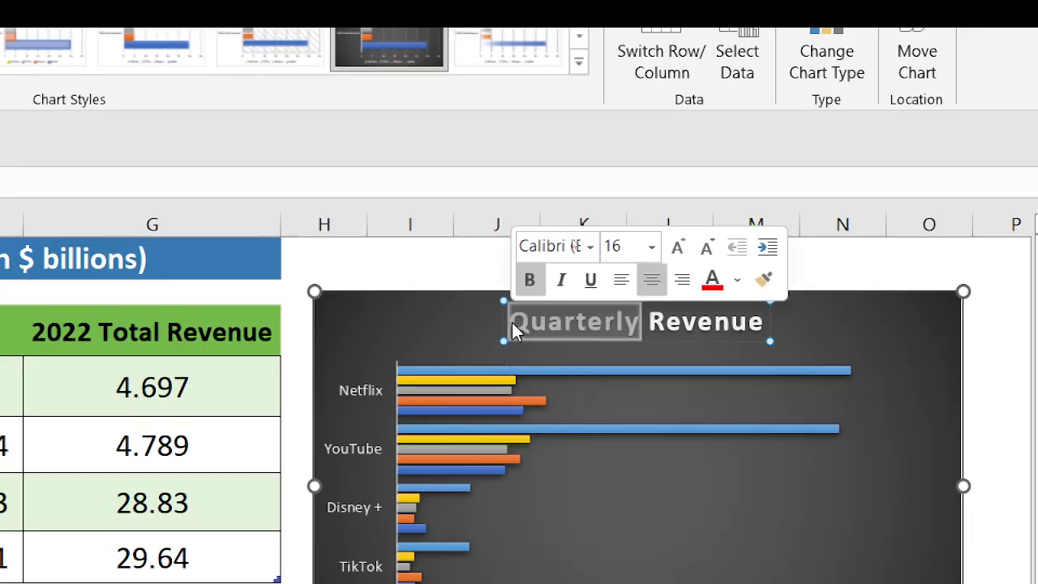
{"action": "type", "text": "2022"}
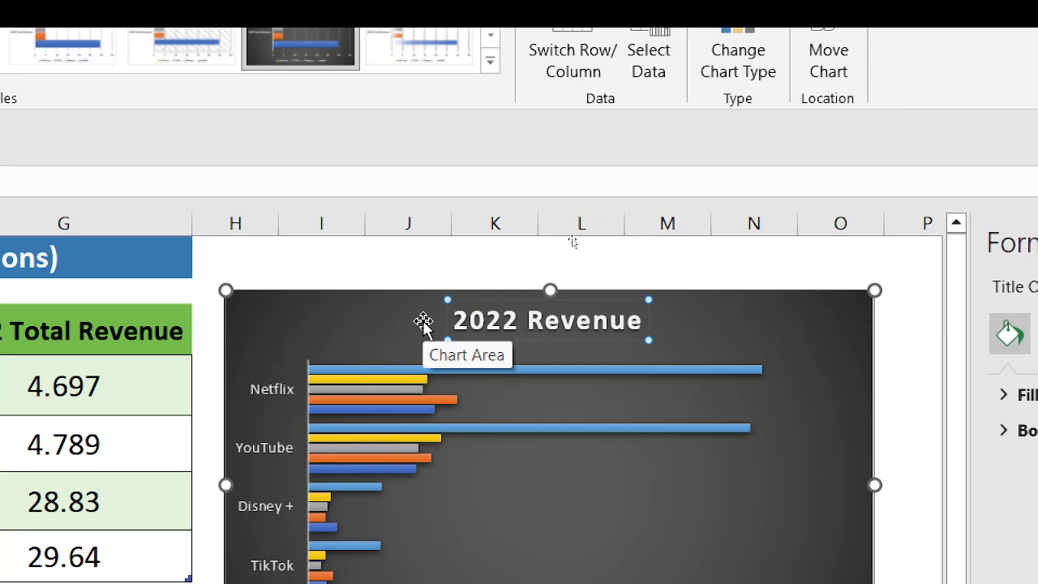
{"action": "left_click", "coordinate": [423, 322]}
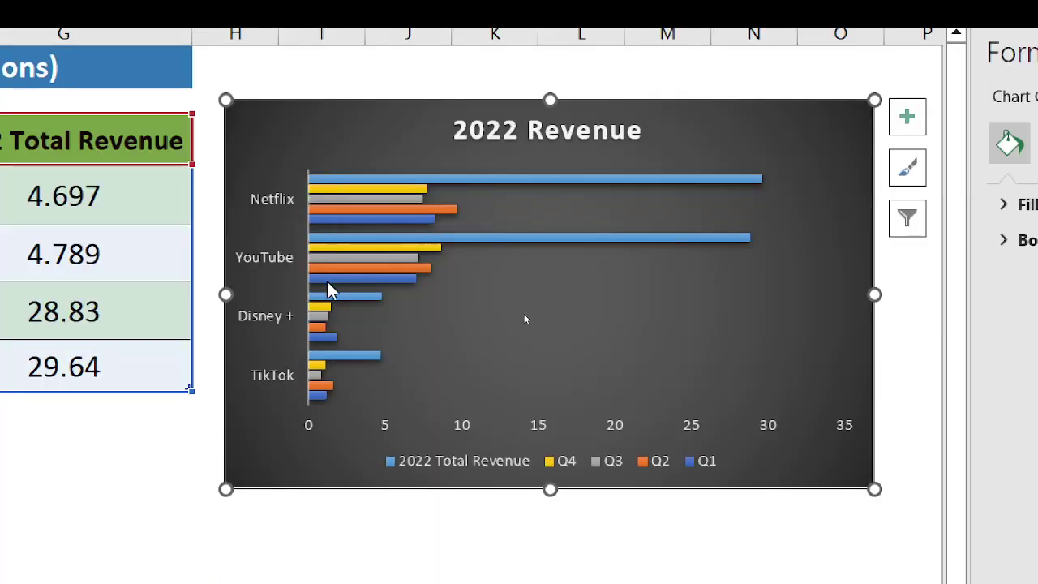
Exclude the 2022 Total Revenue series from the chart's data source and apply Colorful Palette 1 to the chart
{"action": "mouse_move", "coordinate": [395, 184]}
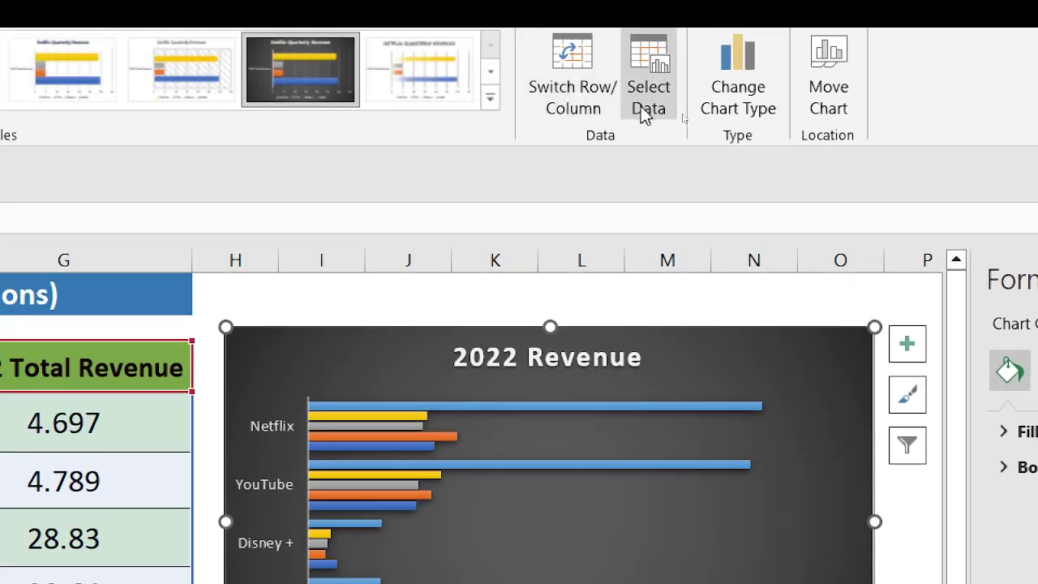
{"action": "left_click", "coordinate": [649, 104]}
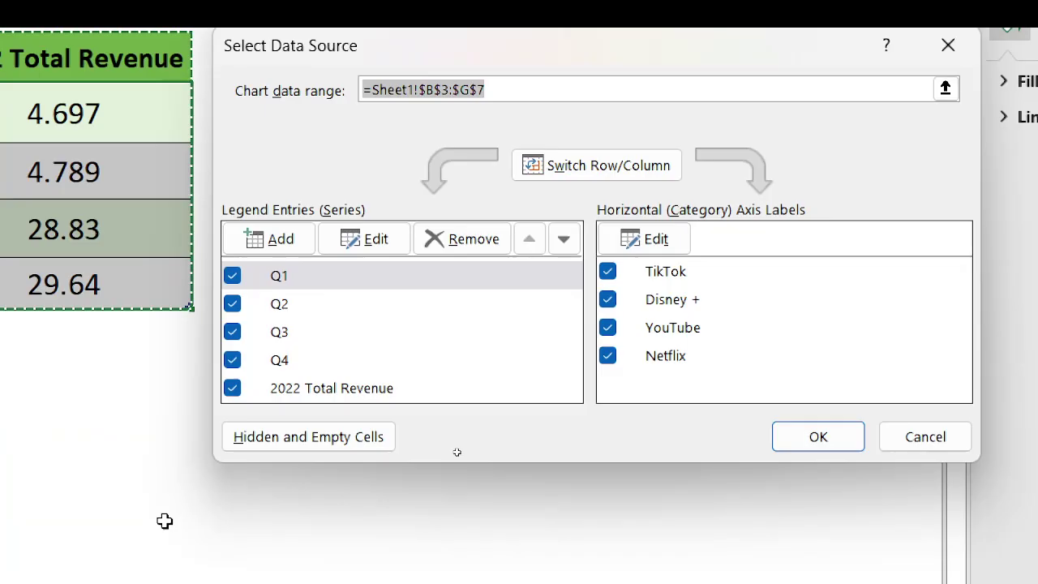
{"action": "left_click", "coordinate": [233, 389]}
{"action": "key", "text": "Return"}
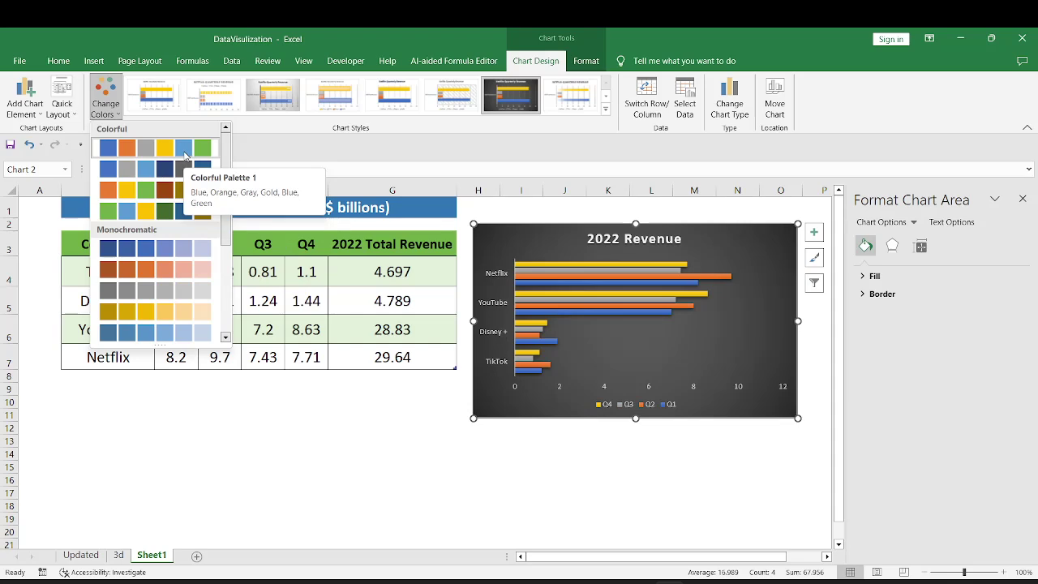
{"action": "left_click", "coordinate": [185, 154]}
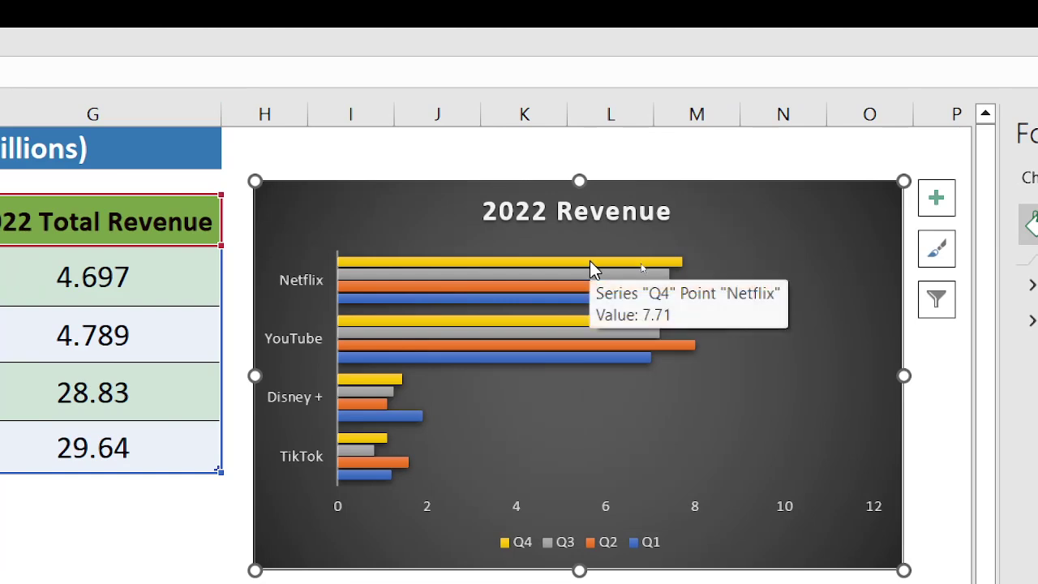
Give the Q4 bars a solid fill in the standard light blue colour
{"action": "left_click", "coordinate": [589, 261]}
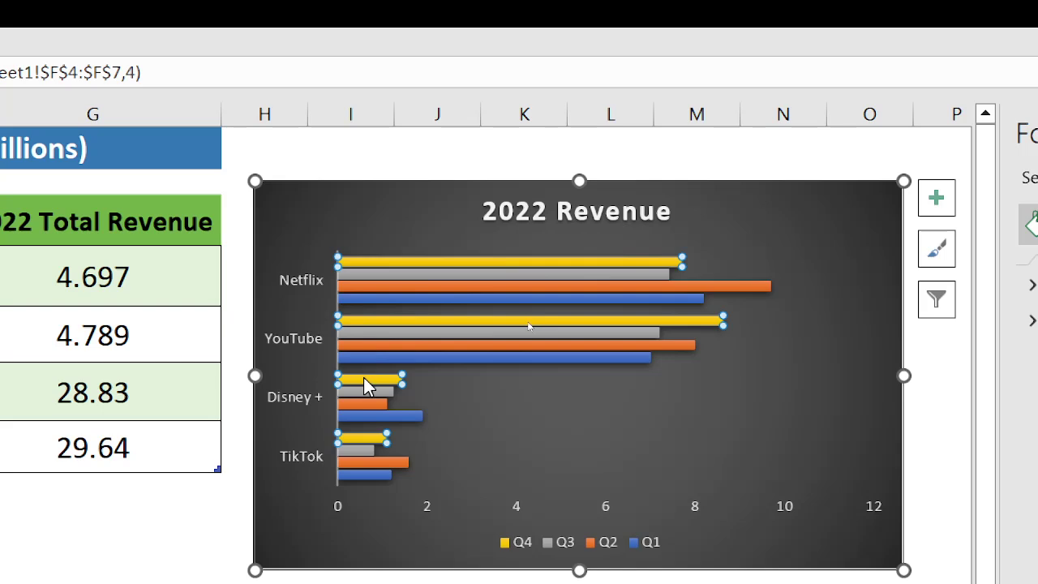
{"action": "mouse_move", "coordinate": [364, 380]}
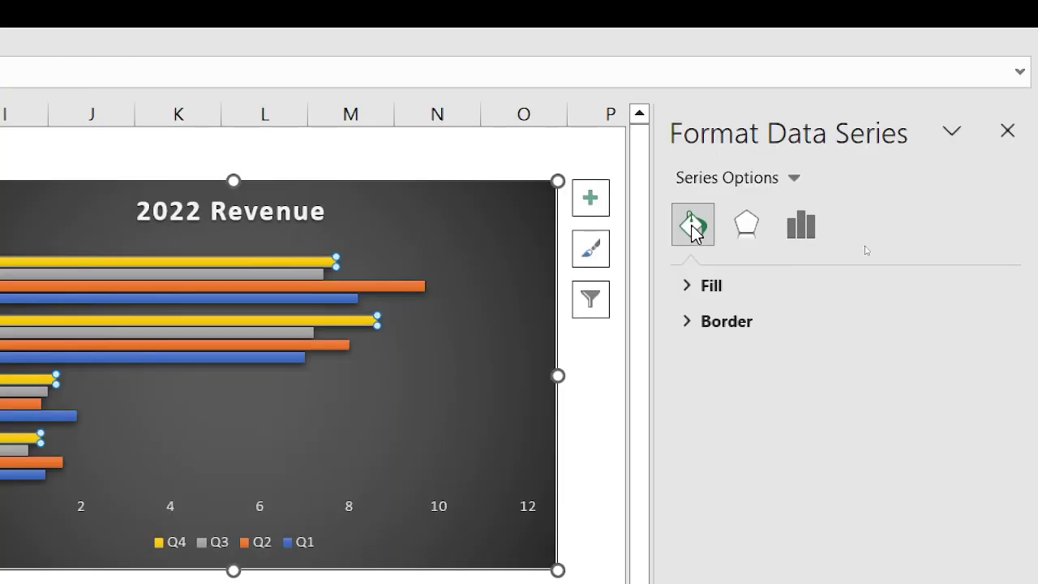
{"action": "left_click", "coordinate": [684, 285]}
{"action": "left_click", "coordinate": [710, 357]}
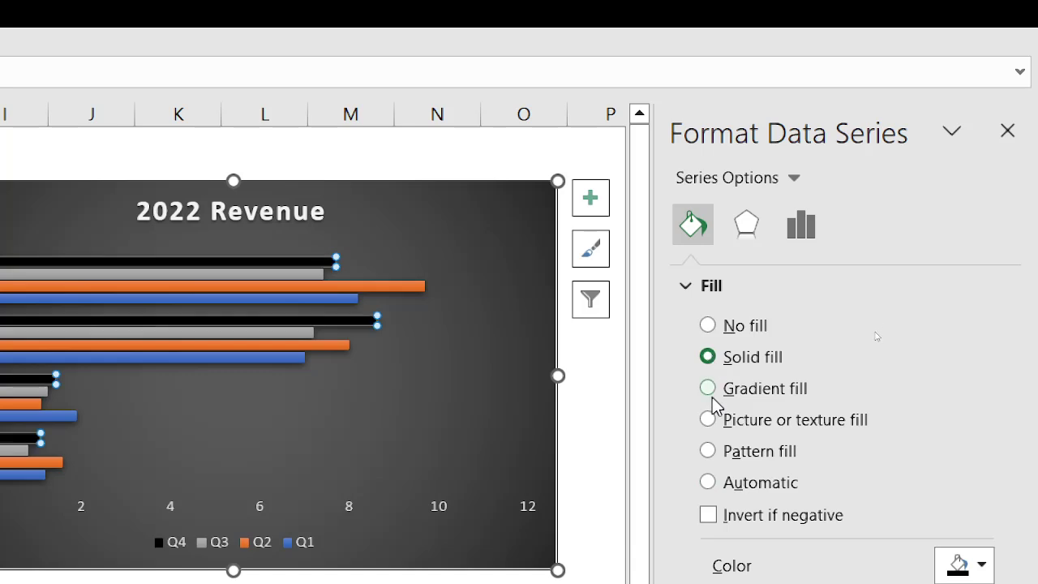
{"action": "left_click", "coordinate": [709, 388]}
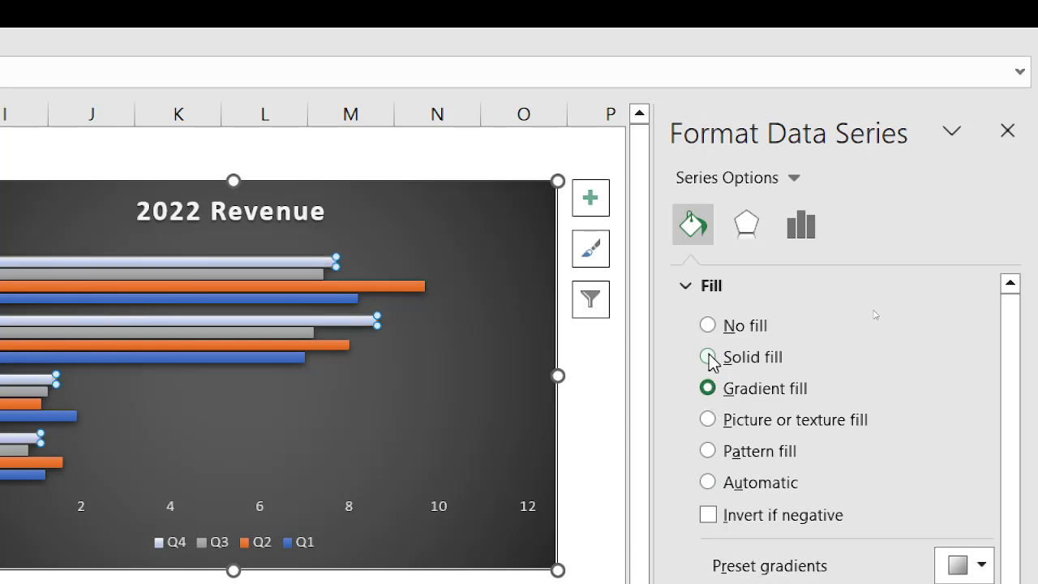
{"action": "left_click", "coordinate": [709, 357]}
{"action": "left_click", "coordinate": [964, 565]}
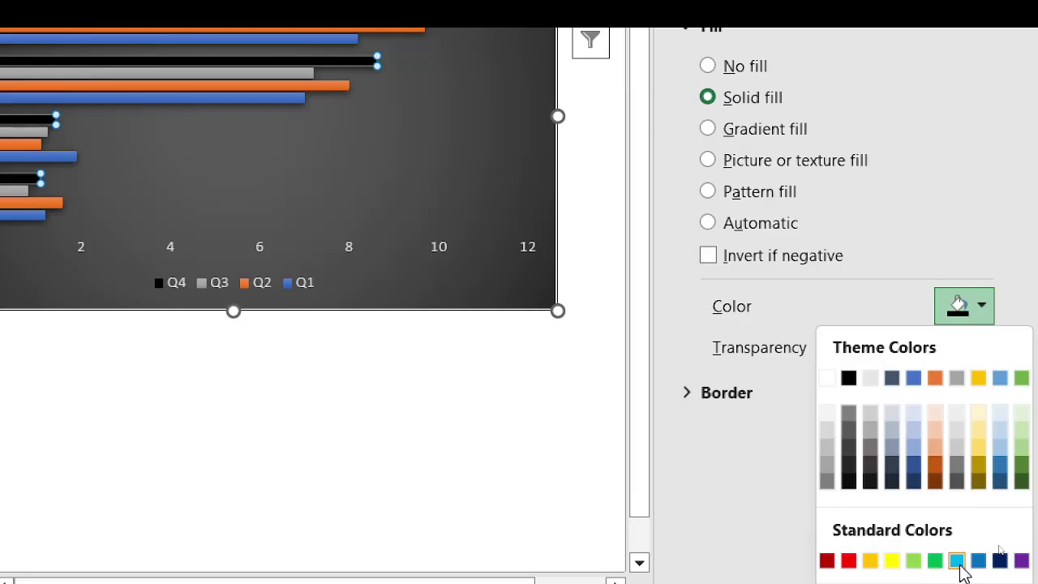
{"action": "left_click", "coordinate": [957, 560]}
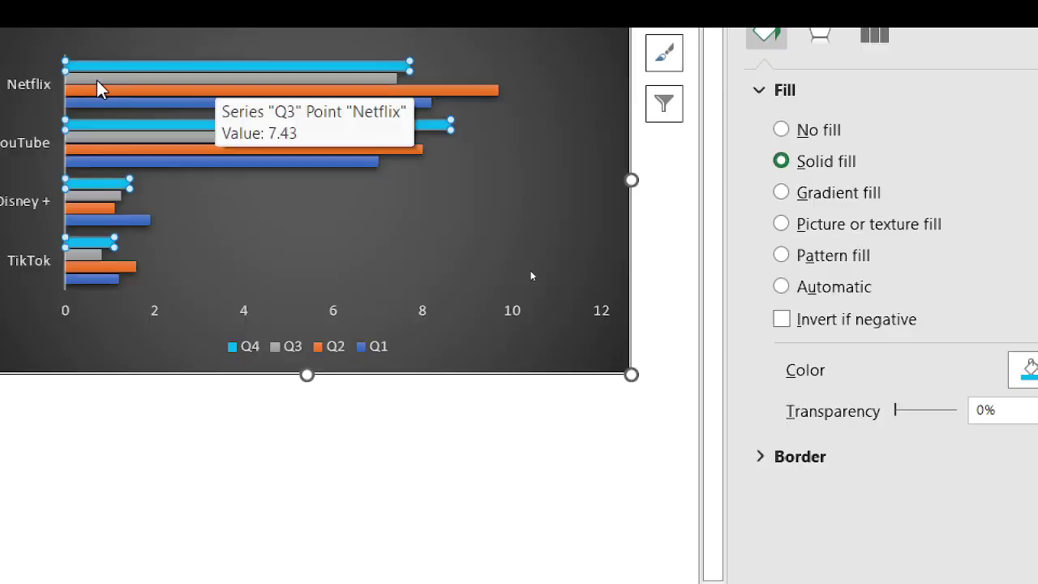
Give the Q3 bars a solid fill in the standard green colour
{"action": "left_click", "coordinate": [97, 79]}
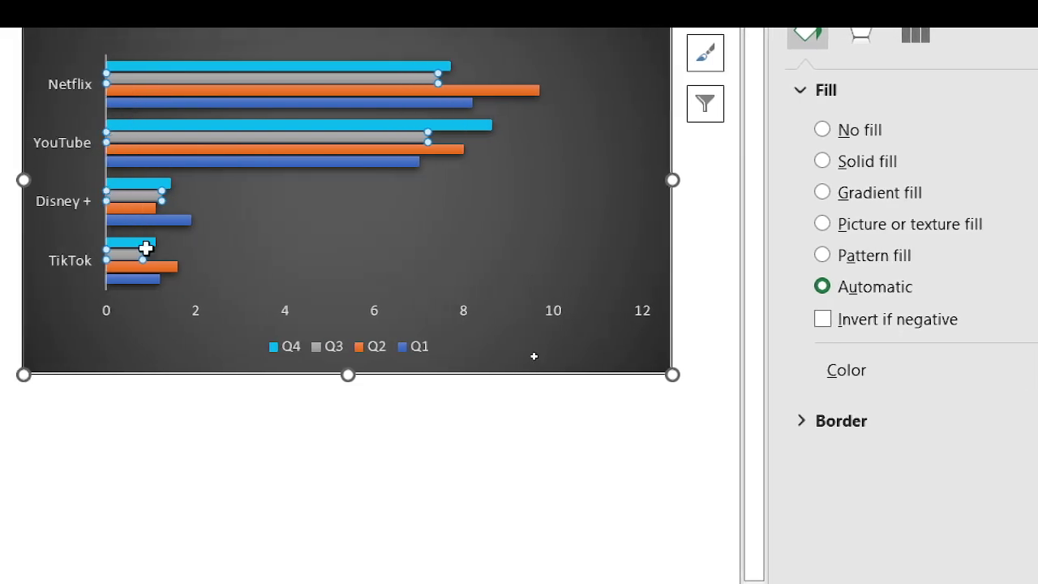
{"action": "mouse_move", "coordinate": [125, 264]}
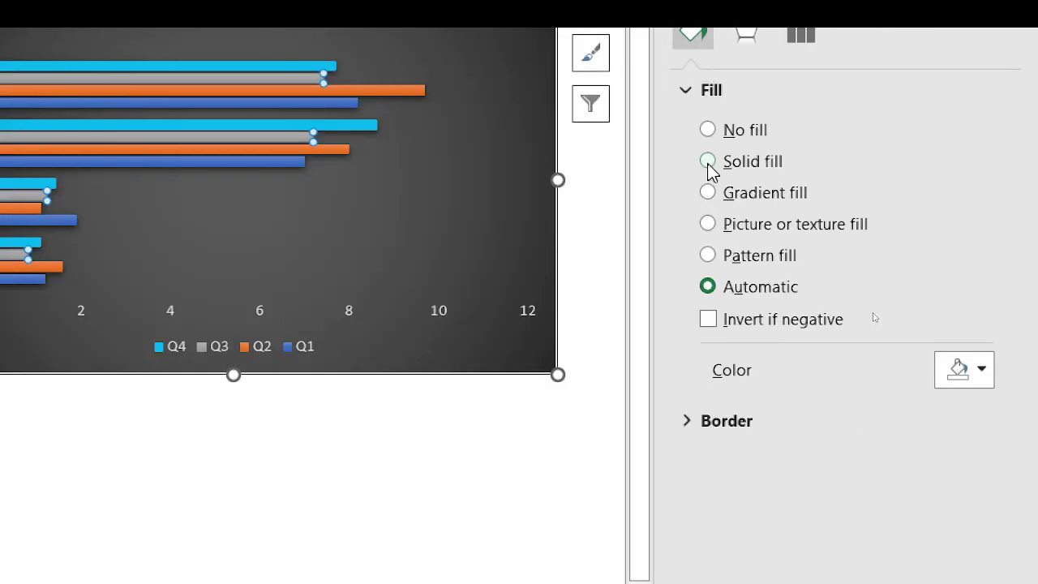
{"action": "left_click", "coordinate": [708, 161]}
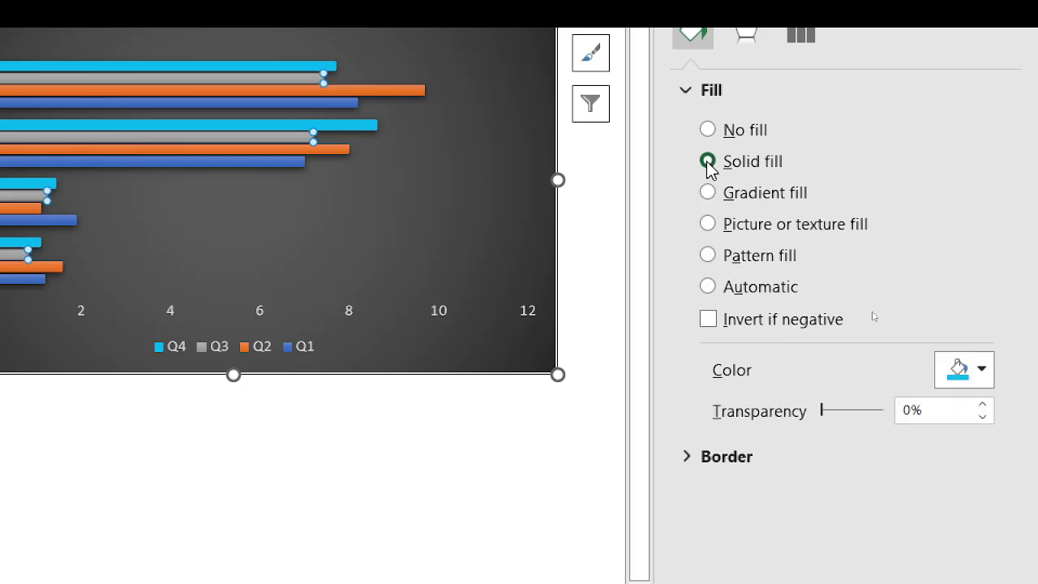
{"action": "left_click", "coordinate": [977, 370]}
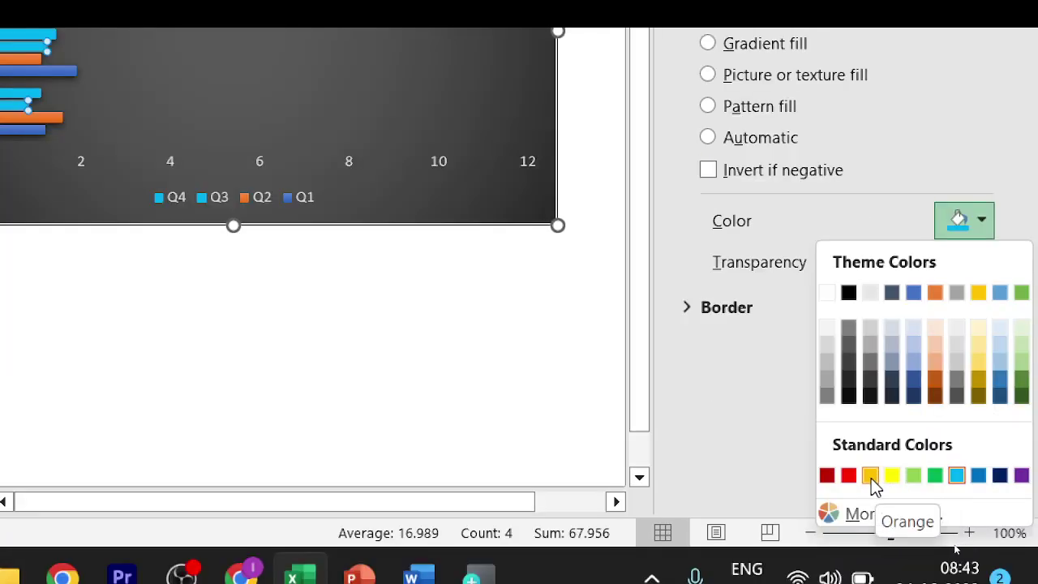
{"action": "left_click", "coordinate": [913, 475]}
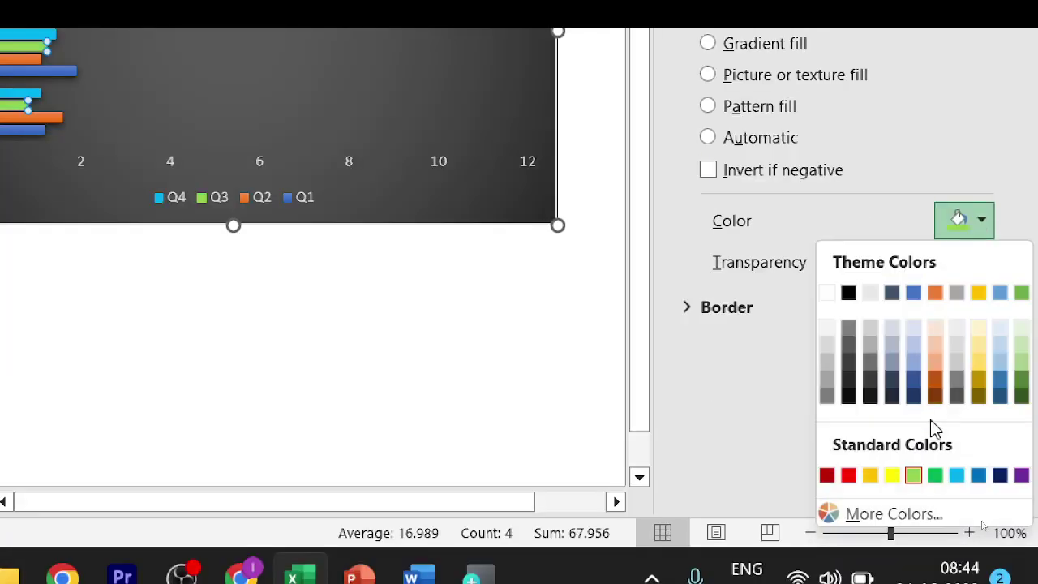
{"action": "left_click", "coordinate": [935, 477]}
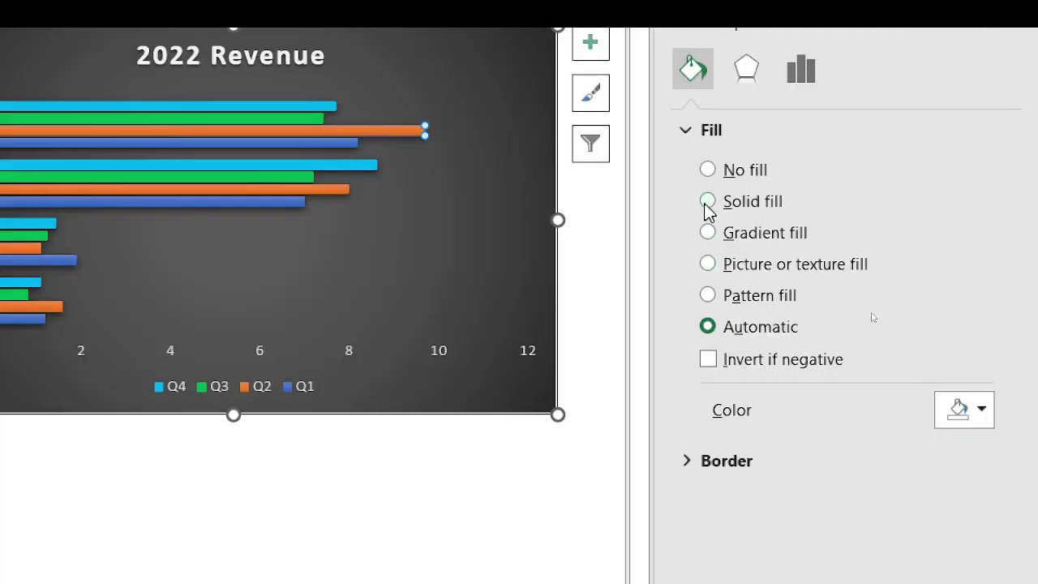
Give the Q2 bars a solid fill in the standard yellow colour
{"action": "left_click", "coordinate": [959, 202]}
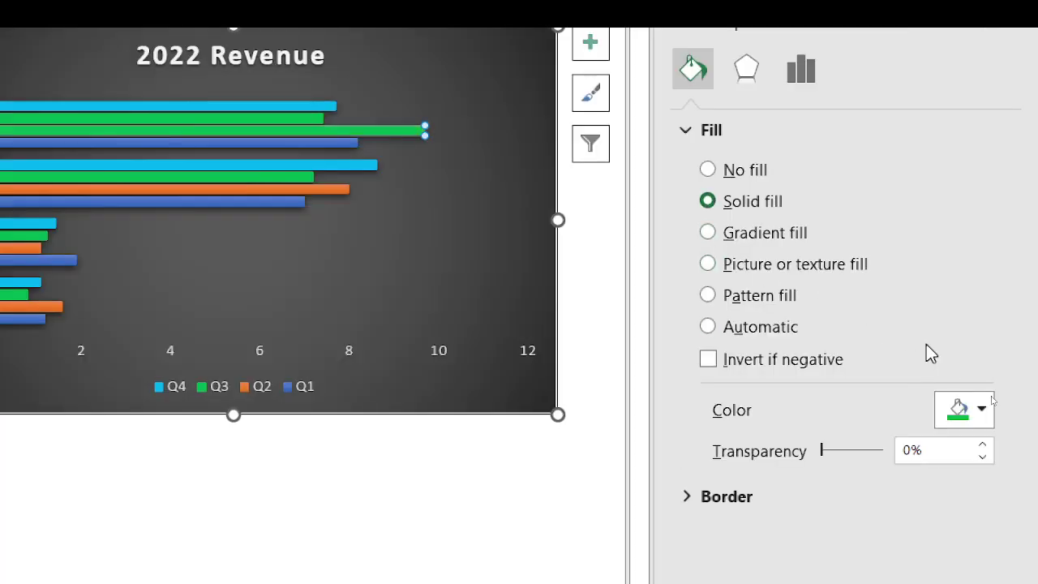
{"action": "left_click", "coordinate": [981, 409]}
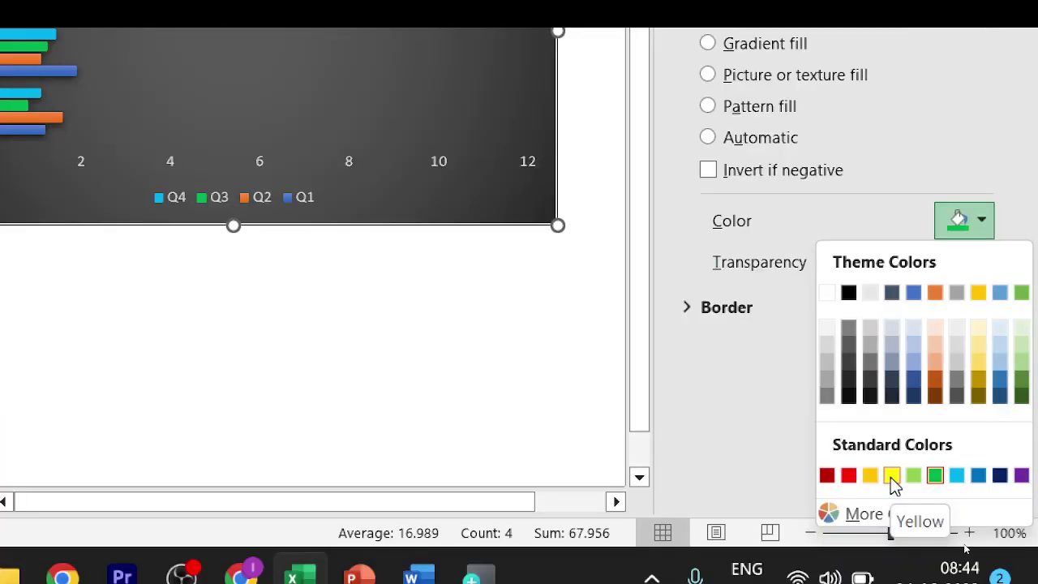
{"action": "left_click", "coordinate": [892, 476]}
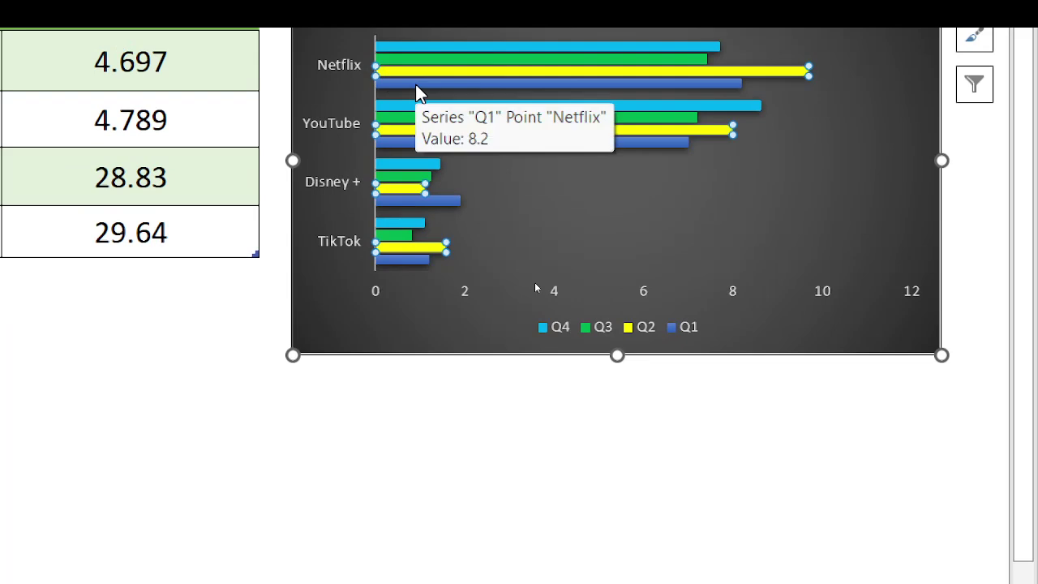
Switch the fill of the Q1 bars from automatic to solid
{"action": "left_click", "coordinate": [415, 84]}
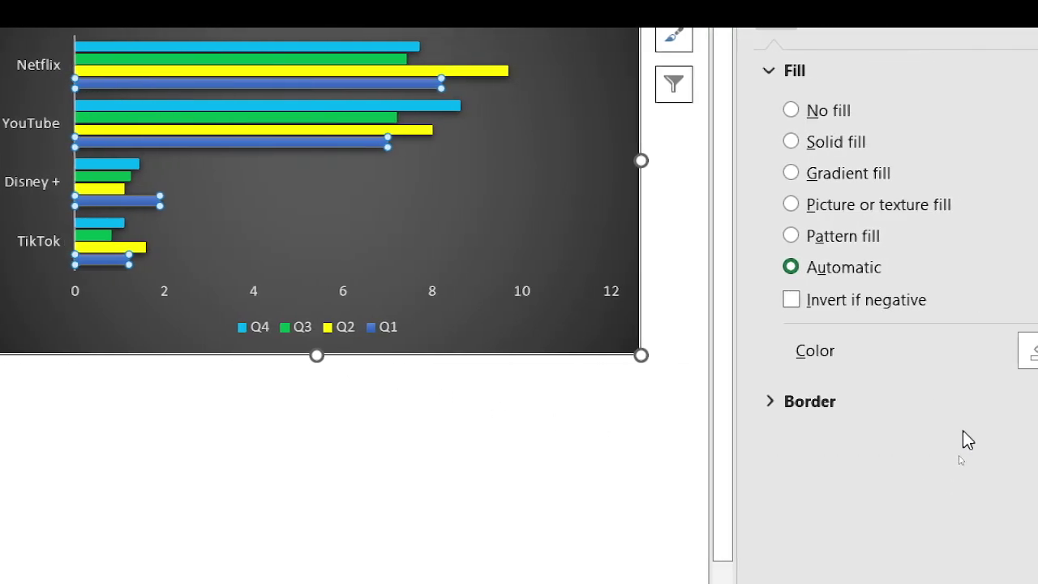
{"action": "left_click", "coordinate": [790, 141]}
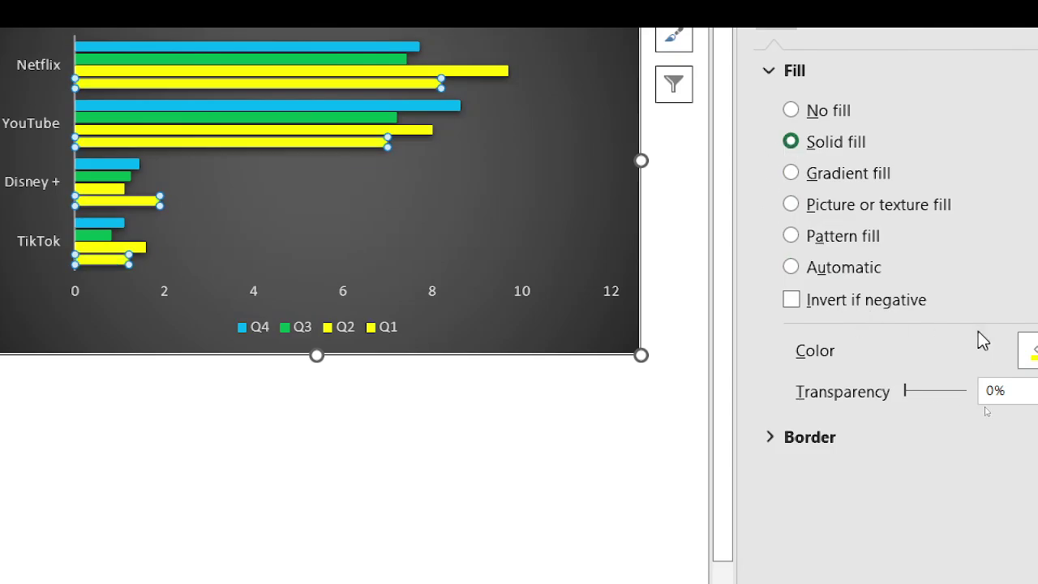